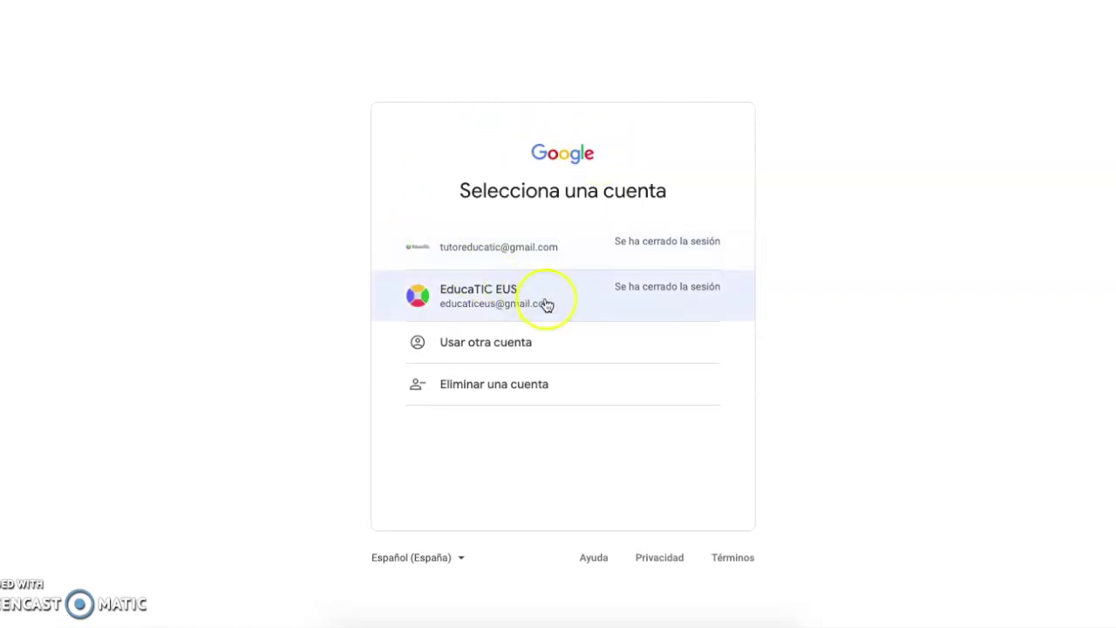
- Choose the first saved account on 'Selecciona una cuenta' and submit its autofilled password
click(547, 255)
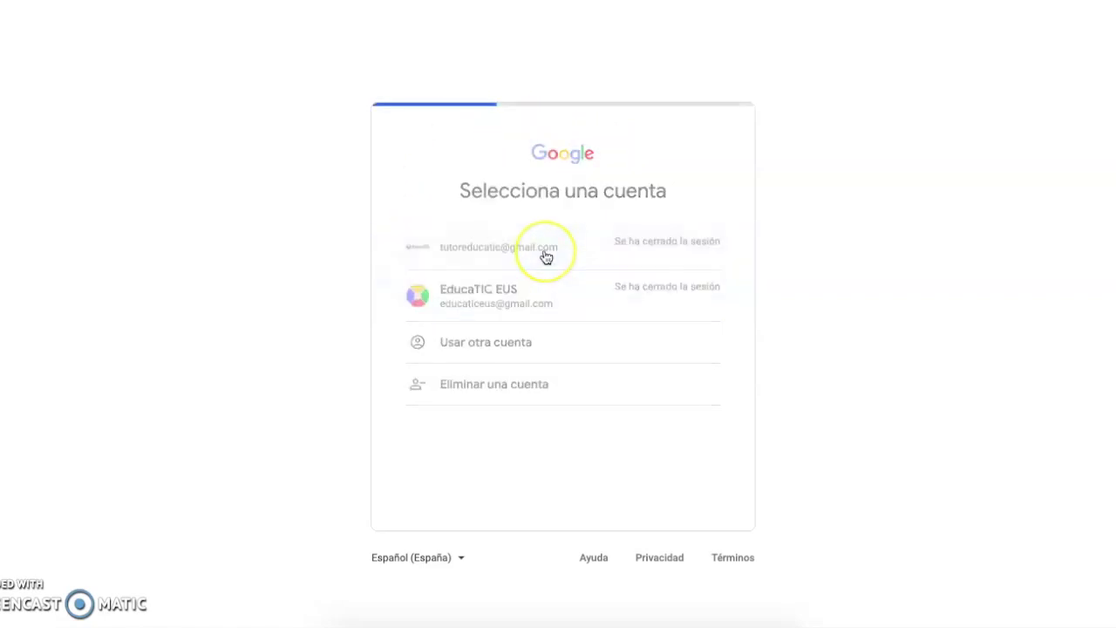
click(680, 378)
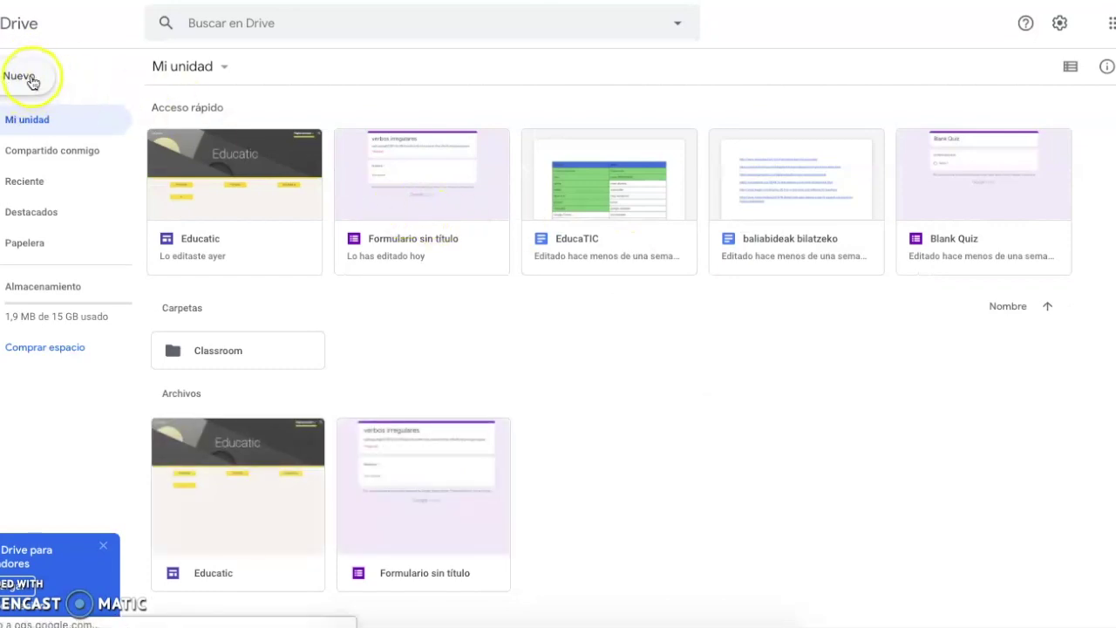
- Open Drive's Nuevo menu and its Más submenu to reach Formularios de Google
click(32, 80)
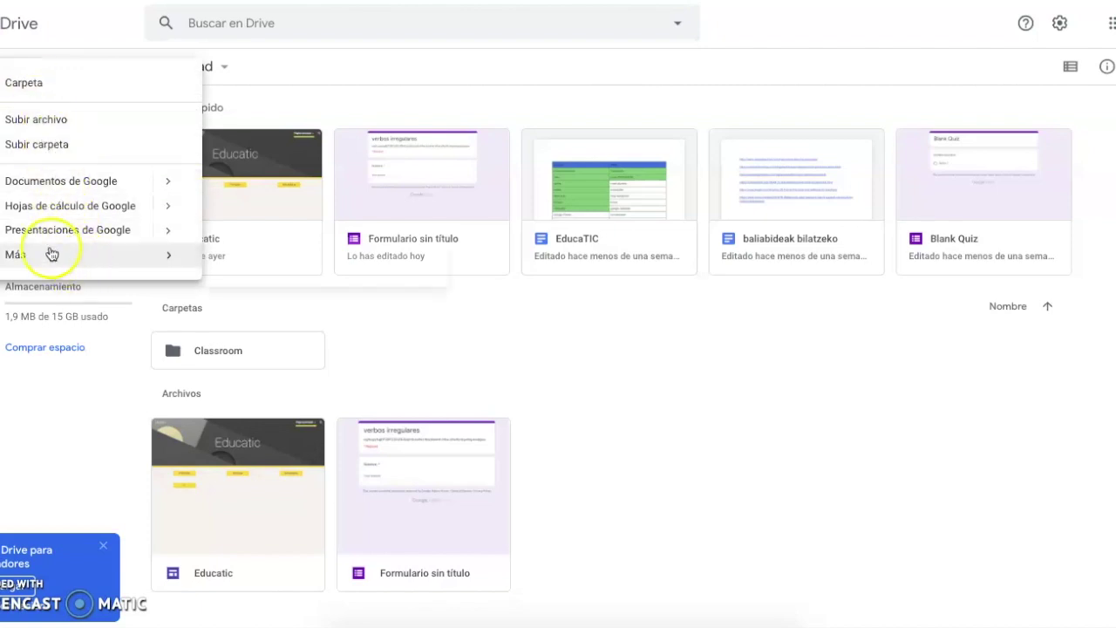
mouse_move(52, 254)
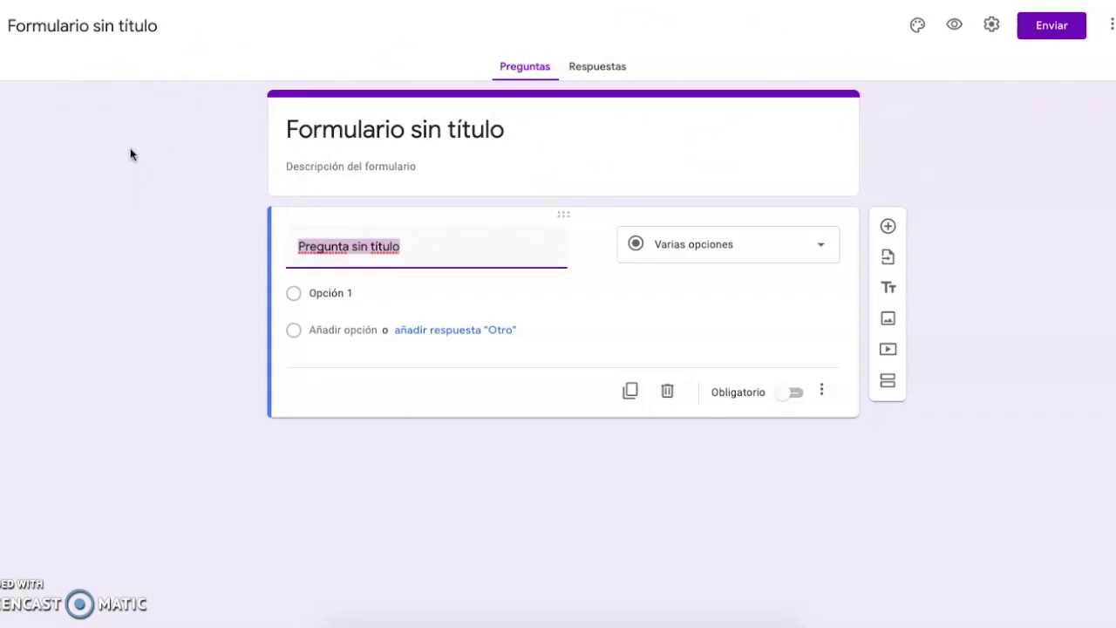
- Title the form 'opiniones', add a placeholder description, and select the first question's title
click(376, 135)
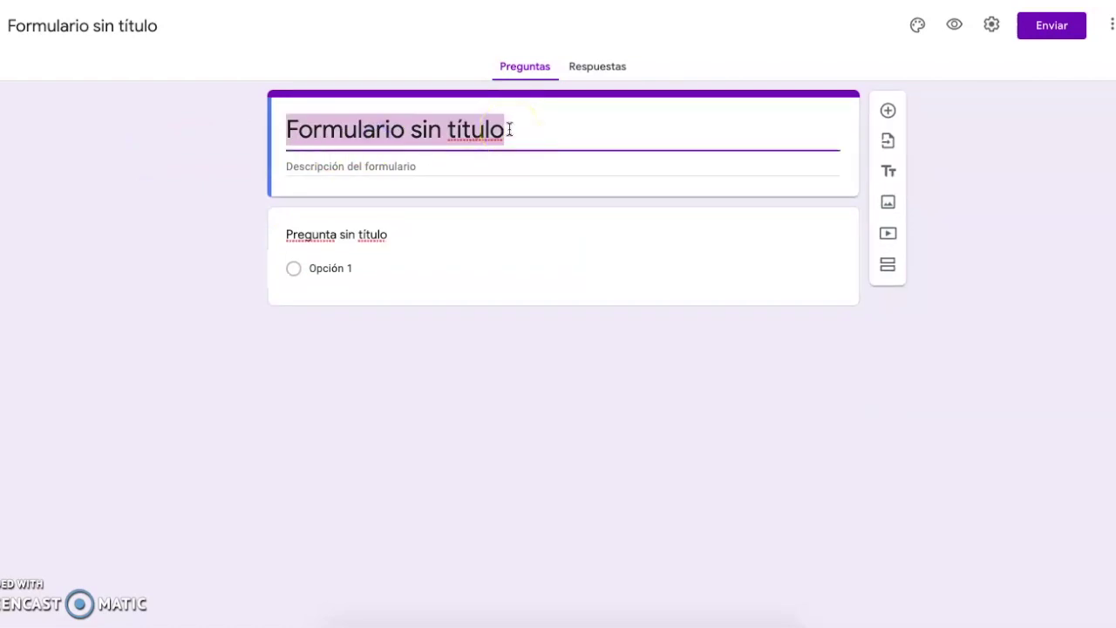
text(opiniones)
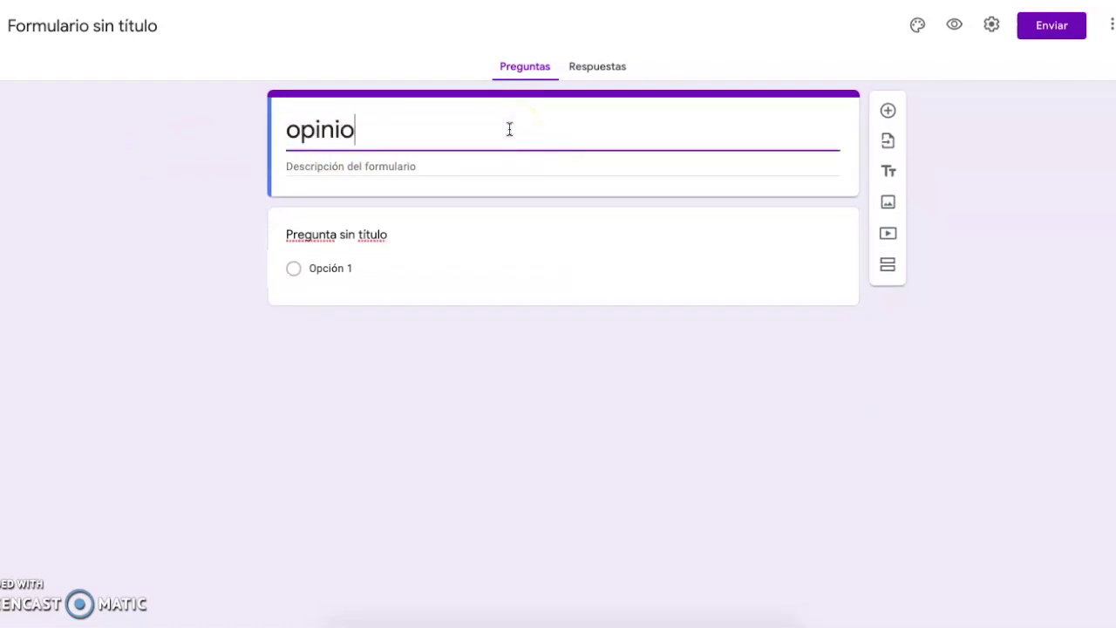
click(513, 157)
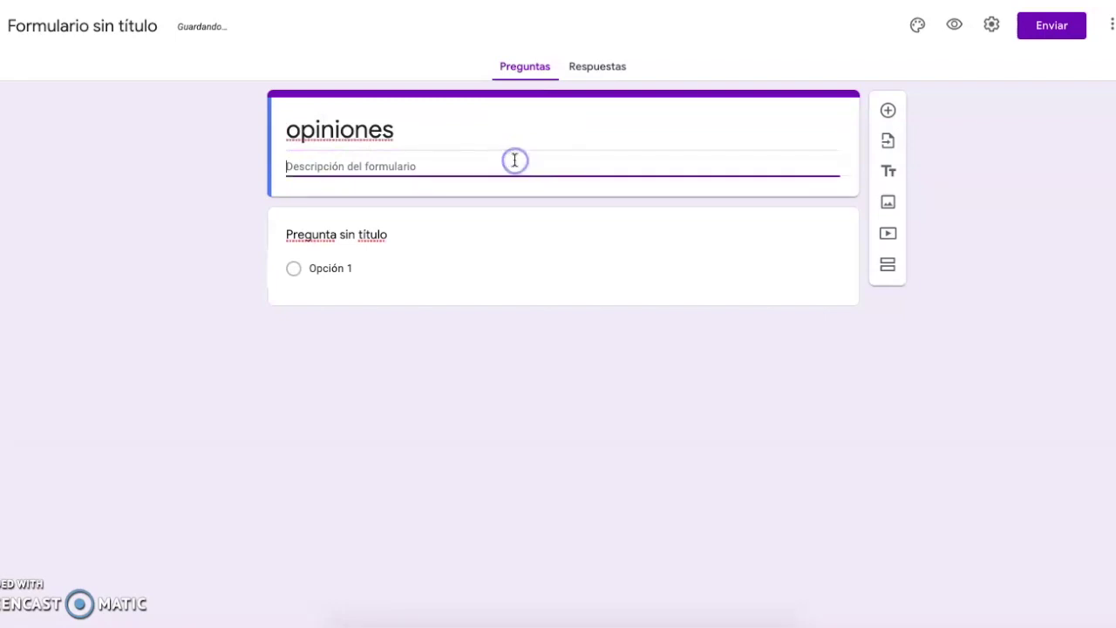
text(b.kb.dkjb.wejfqh;fq)
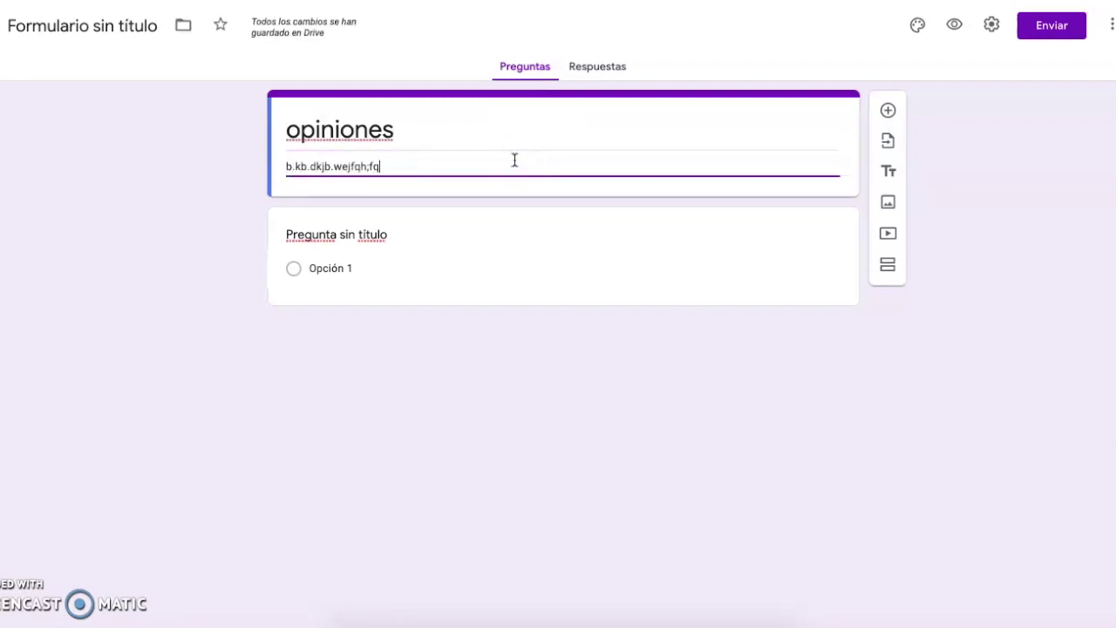
text(efjeqb/jqbbebbeqk)
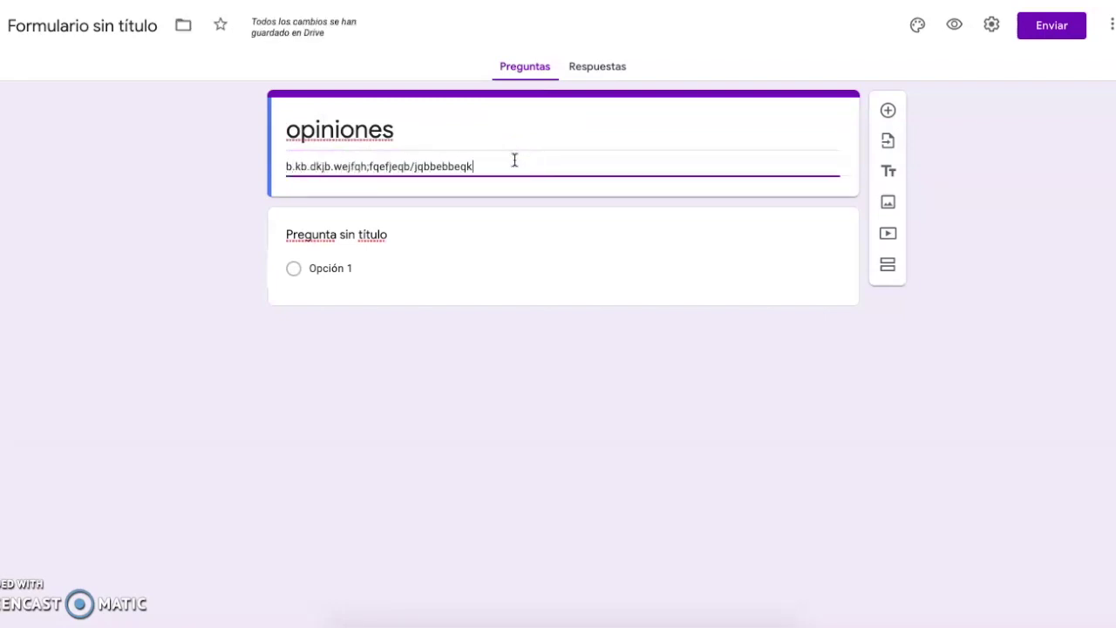
text(bfekqbkbqekbekq)
click(499, 165)
click(342, 231)
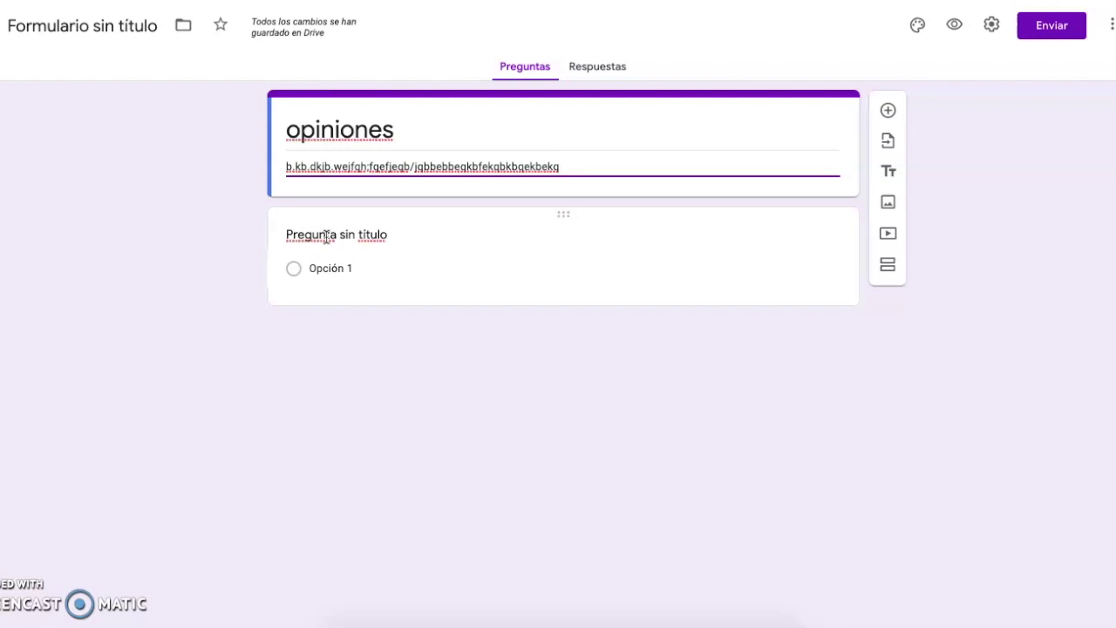
click(325, 235)
- Title the first question 'nombre' as a short-answer question, leaving it not required
text(nombre)
click(712, 252)
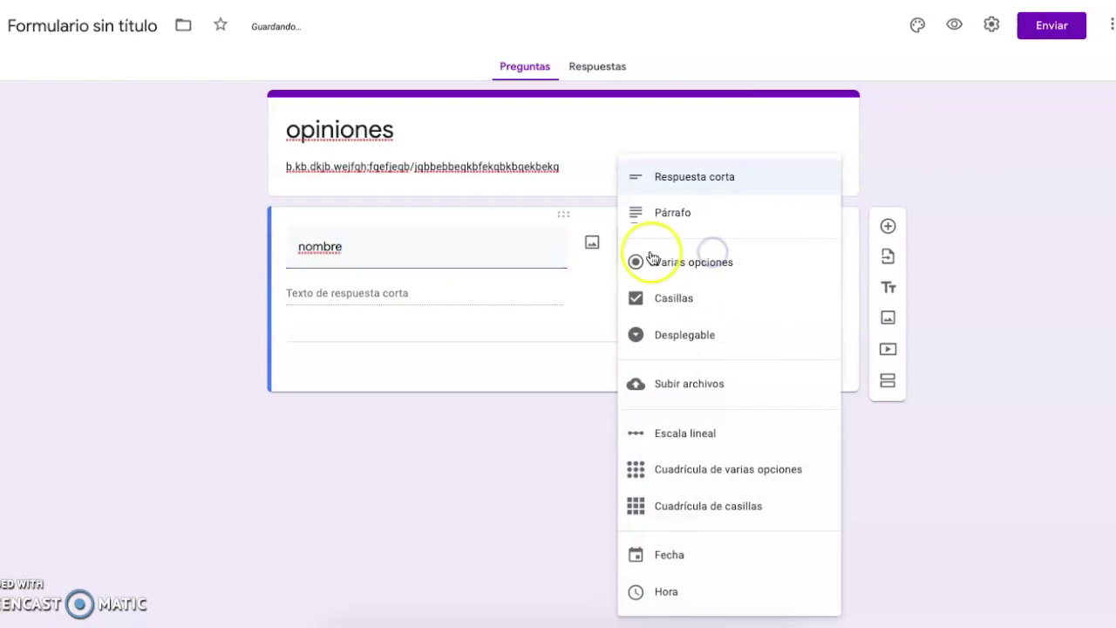
click(700, 183)
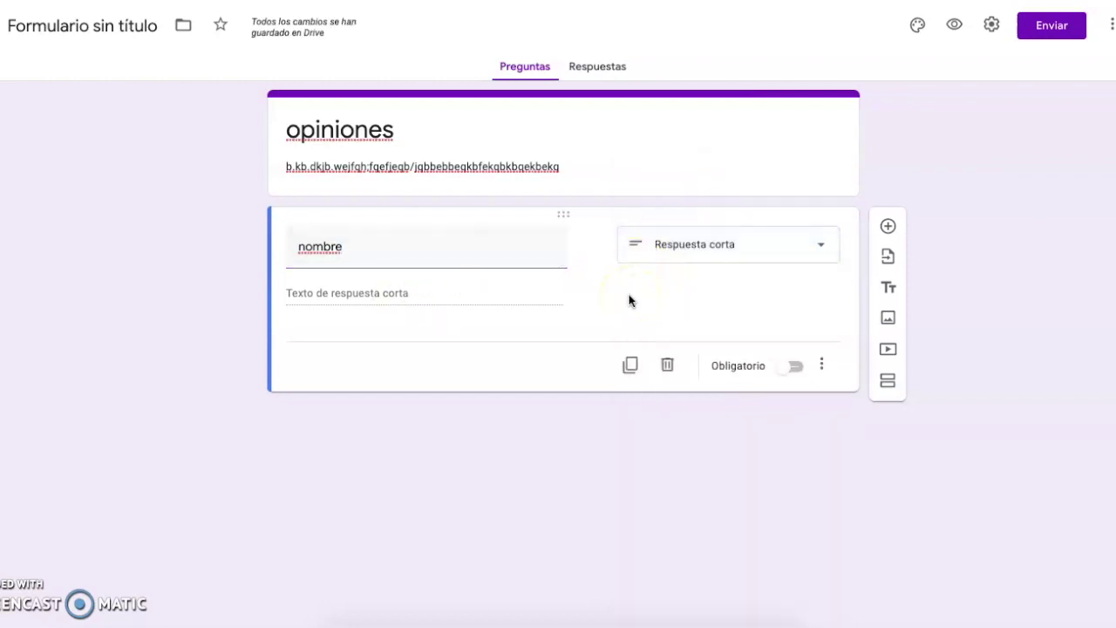
click(794, 364)
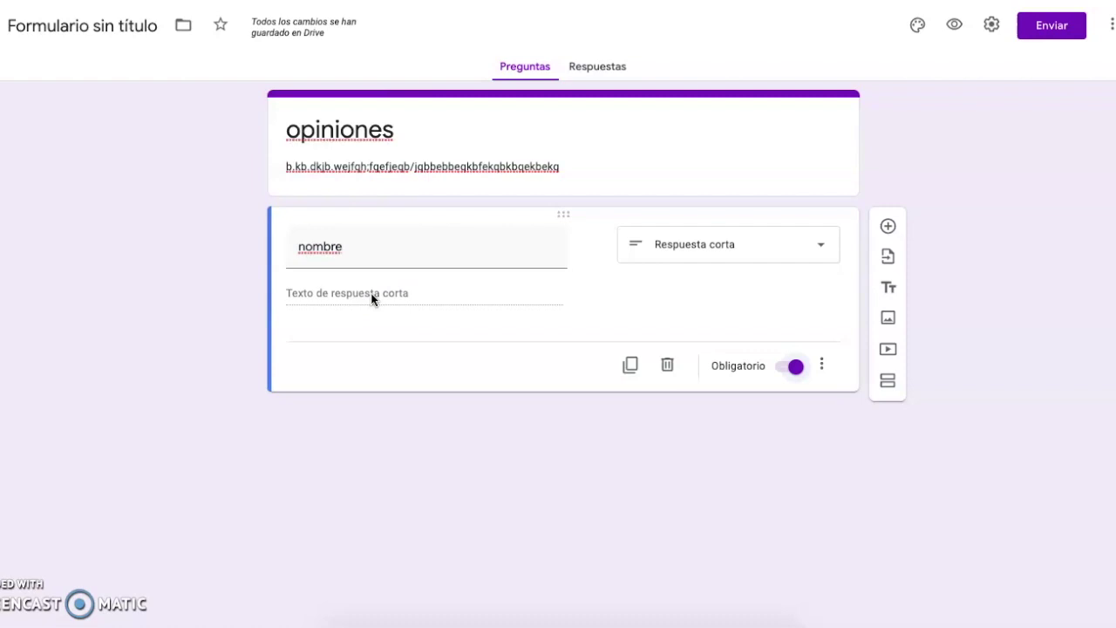
click(787, 370)
- Clear the 'nombre' title from the first question
click(448, 235)
drag(451, 237, 299, 241)
key(BackSpace)
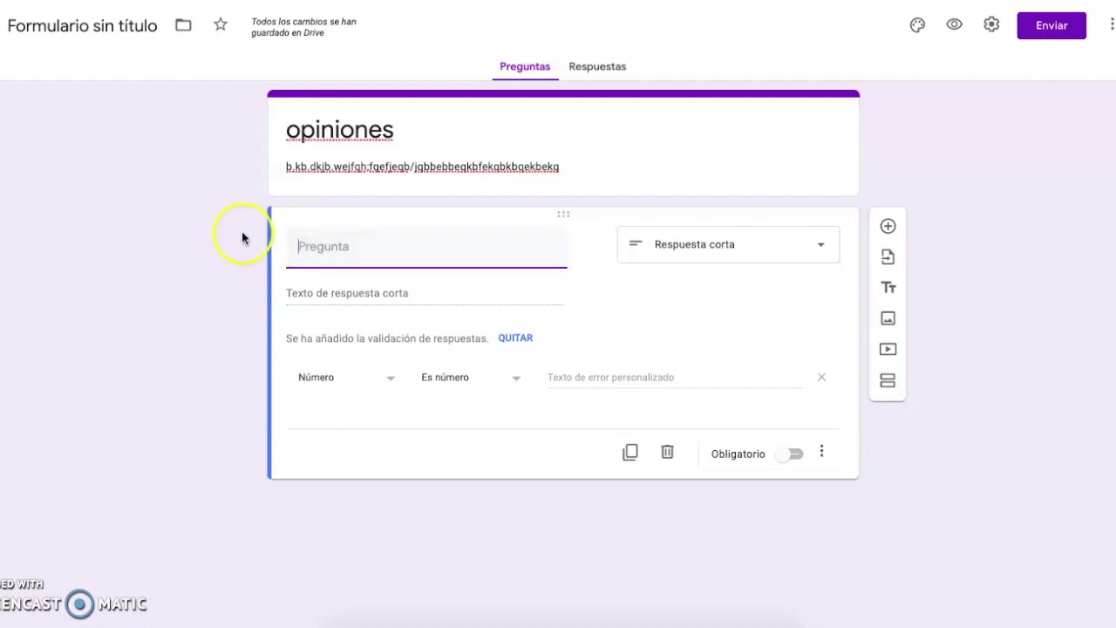
- Title the question 'ciclo', drop its number validation, and make it multiple choice
click(346, 253)
text(ciclo)
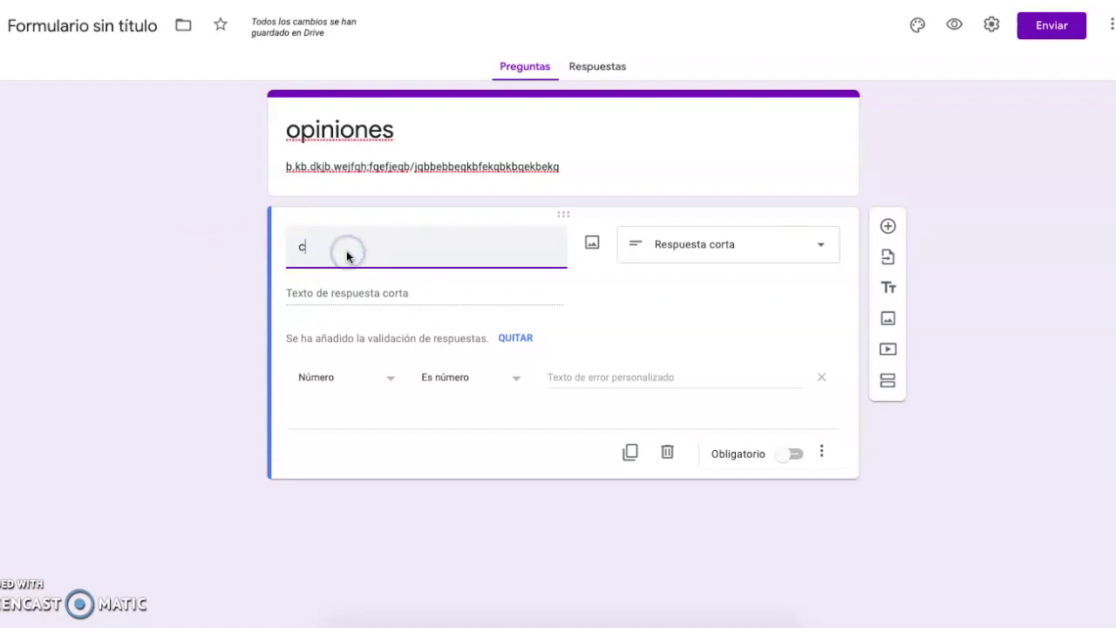
click(515, 337)
click(501, 295)
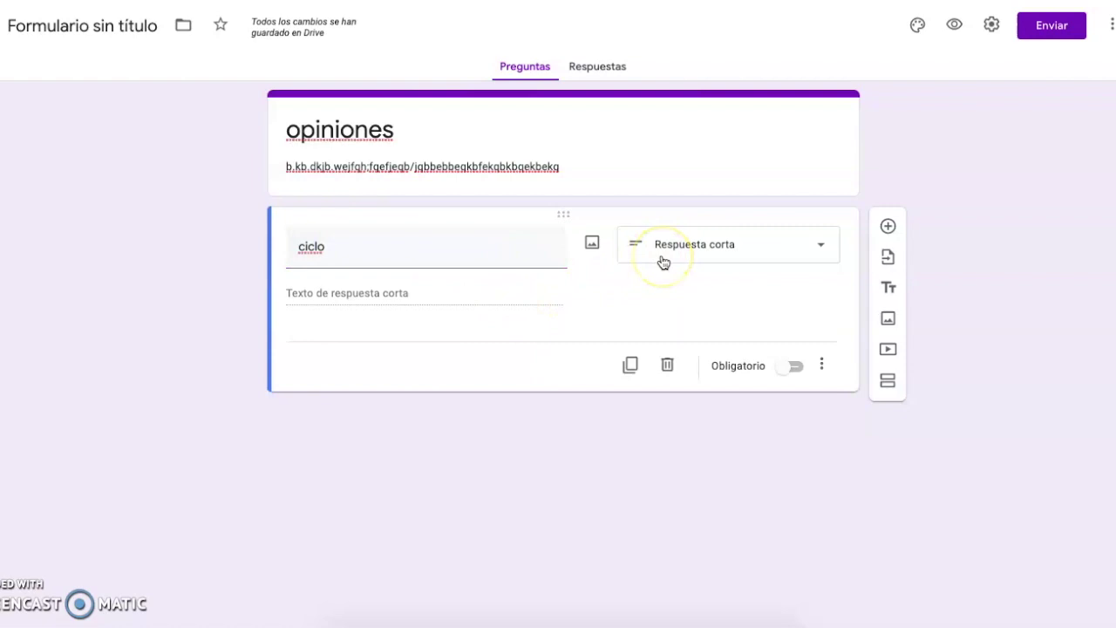
click(305, 291)
click(316, 302)
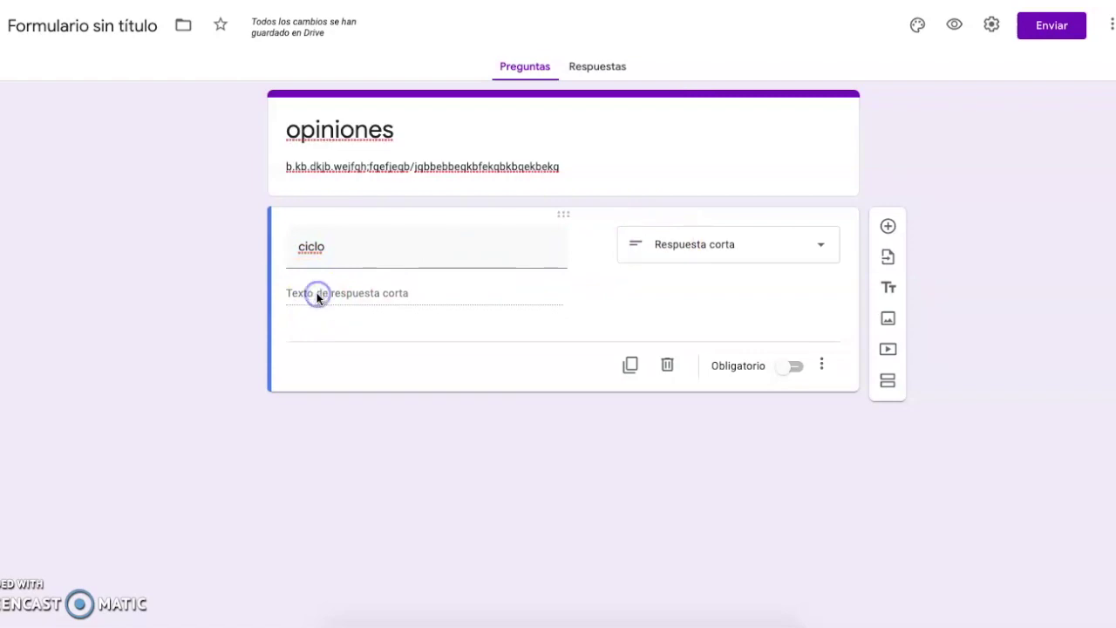
click(348, 294)
click(659, 276)
click(689, 247)
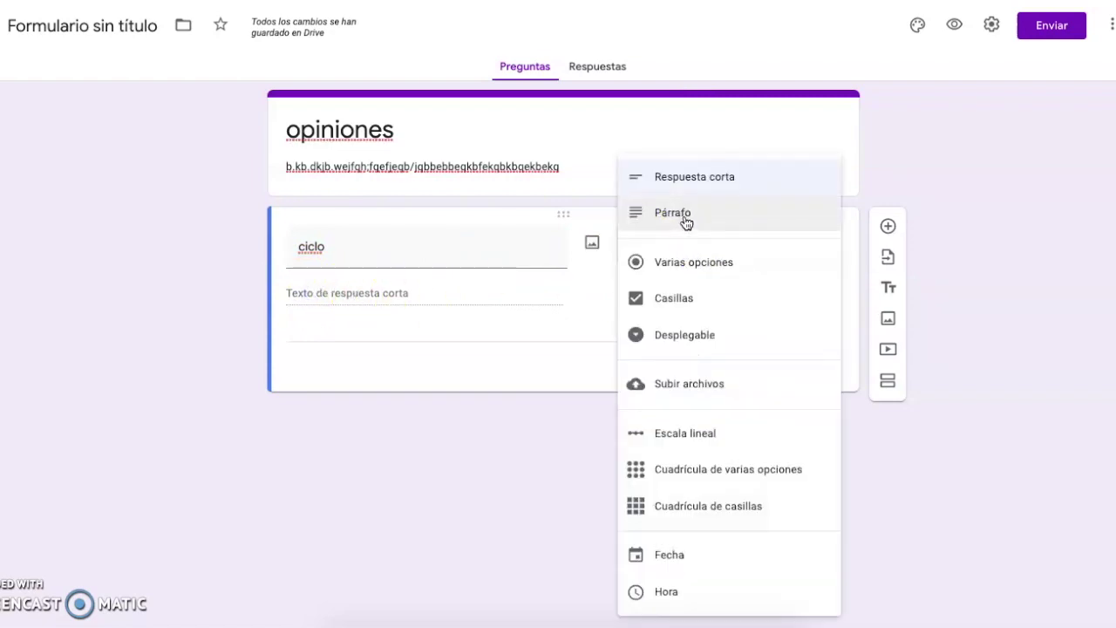
click(691, 261)
- Enter the answer options pre, 1, 2, 3 and se
click(340, 293)
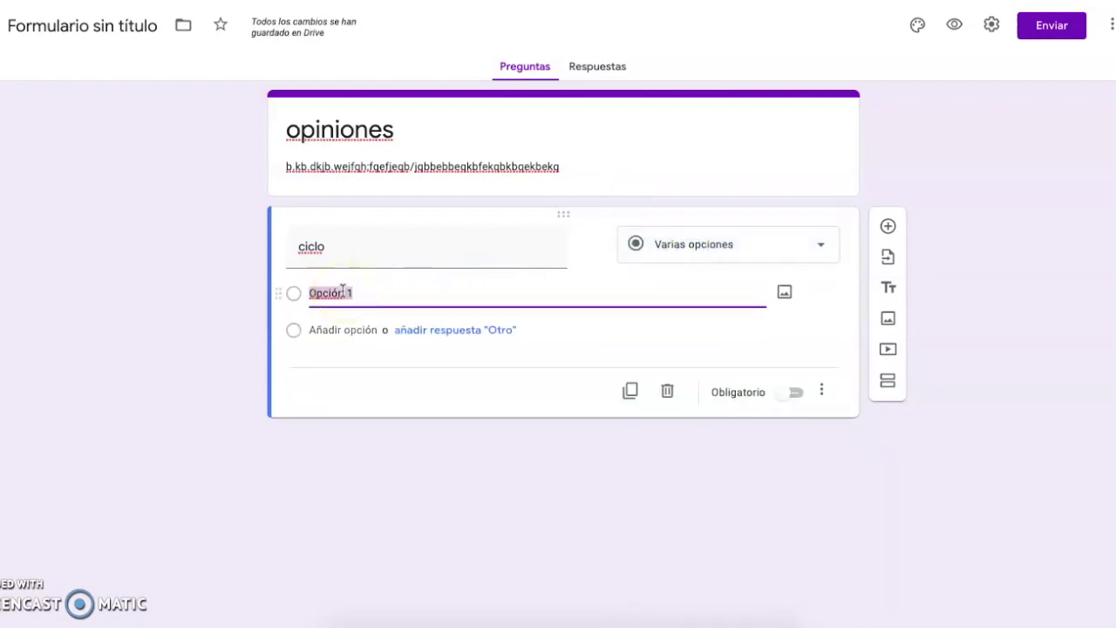
text(pre)
click(284, 324)
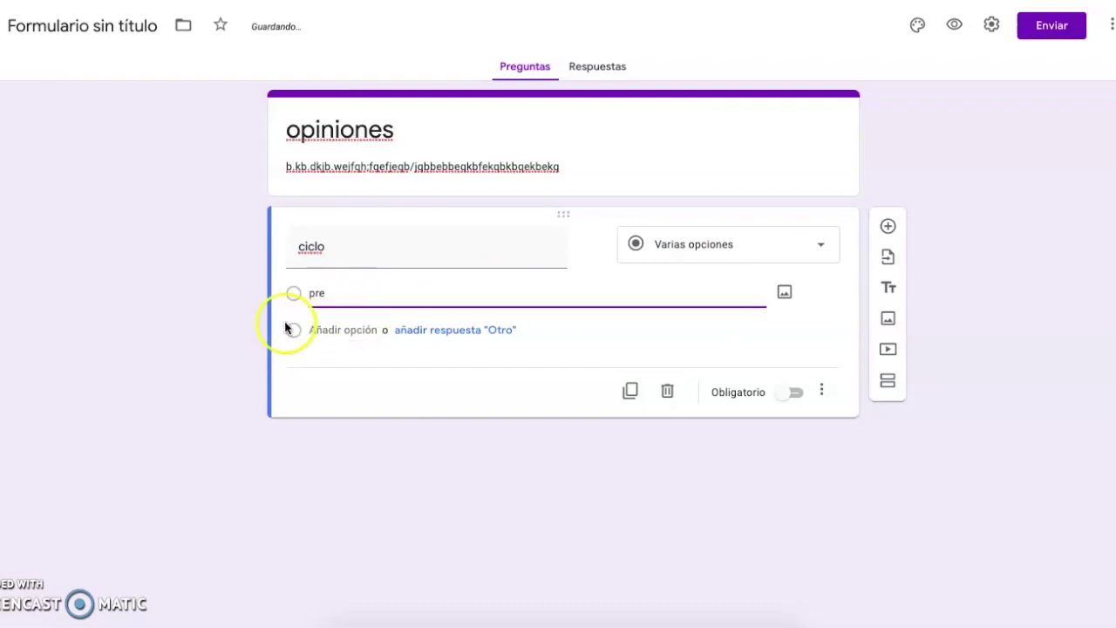
click(329, 330)
text(1)
click(314, 367)
text(2)
click(335, 403)
text(3)
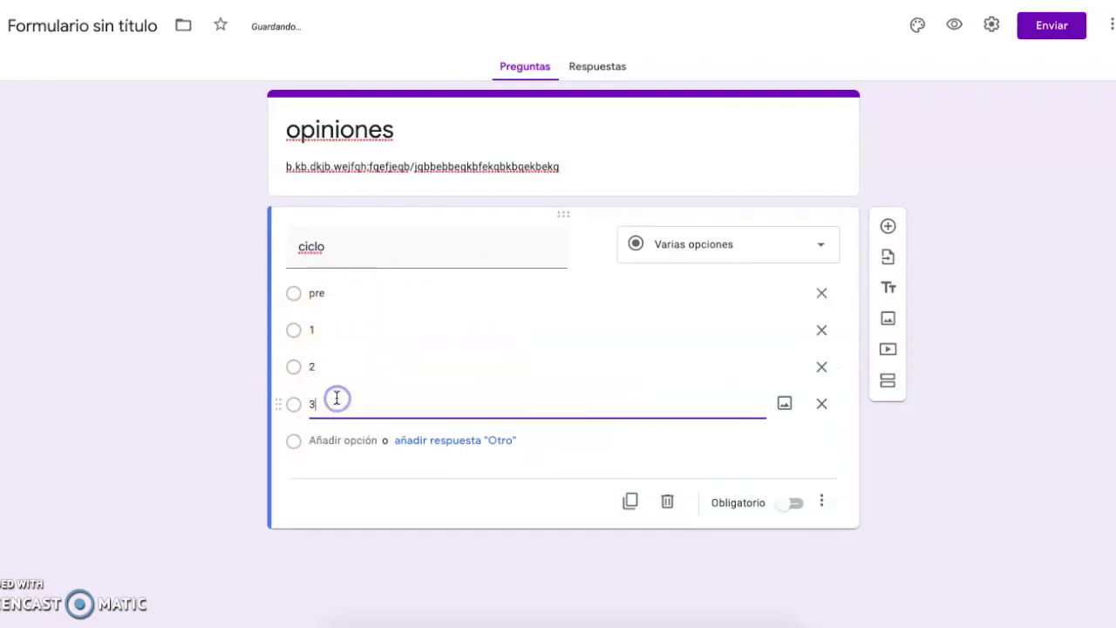
click(345, 438)
text(se)
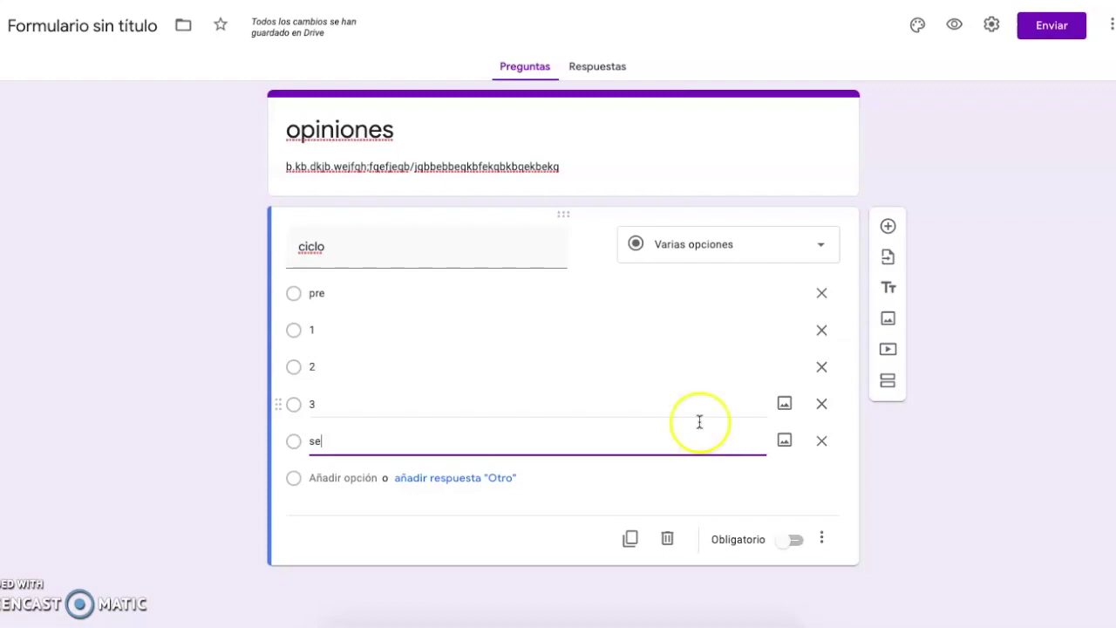
- Make 'ciclo' required and add a final option 'otro'
click(794, 541)
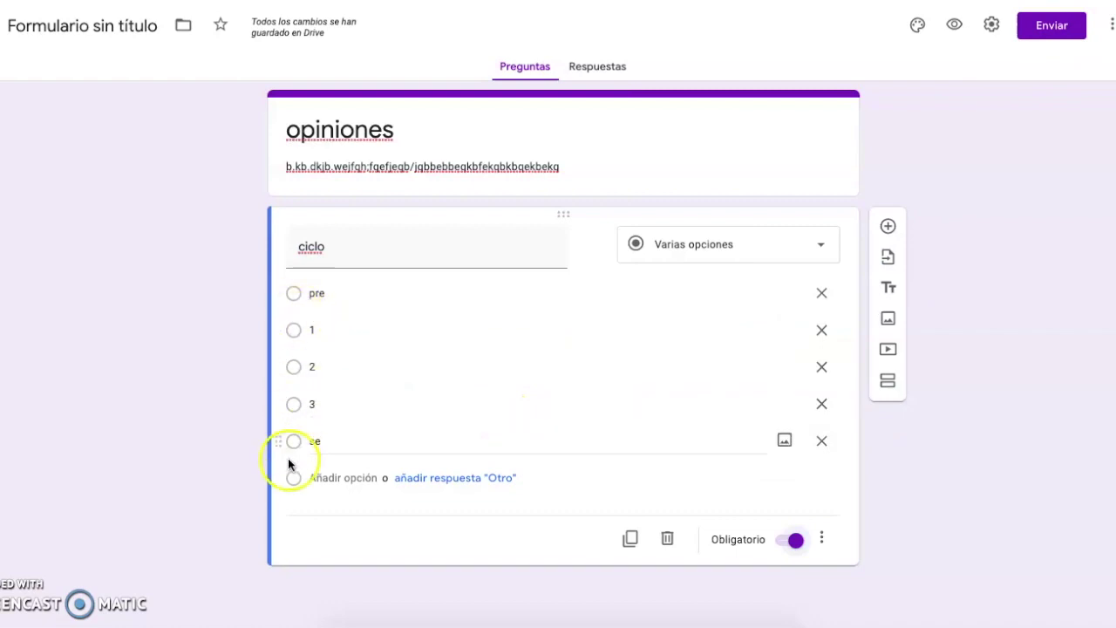
click(365, 479)
text(otro)
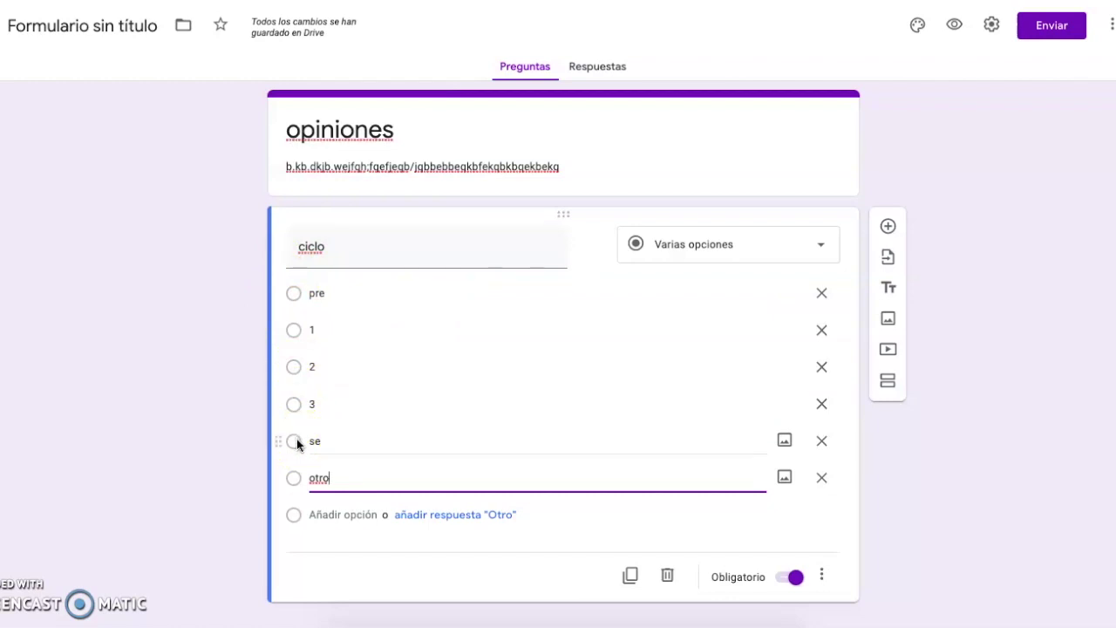
click(297, 477)
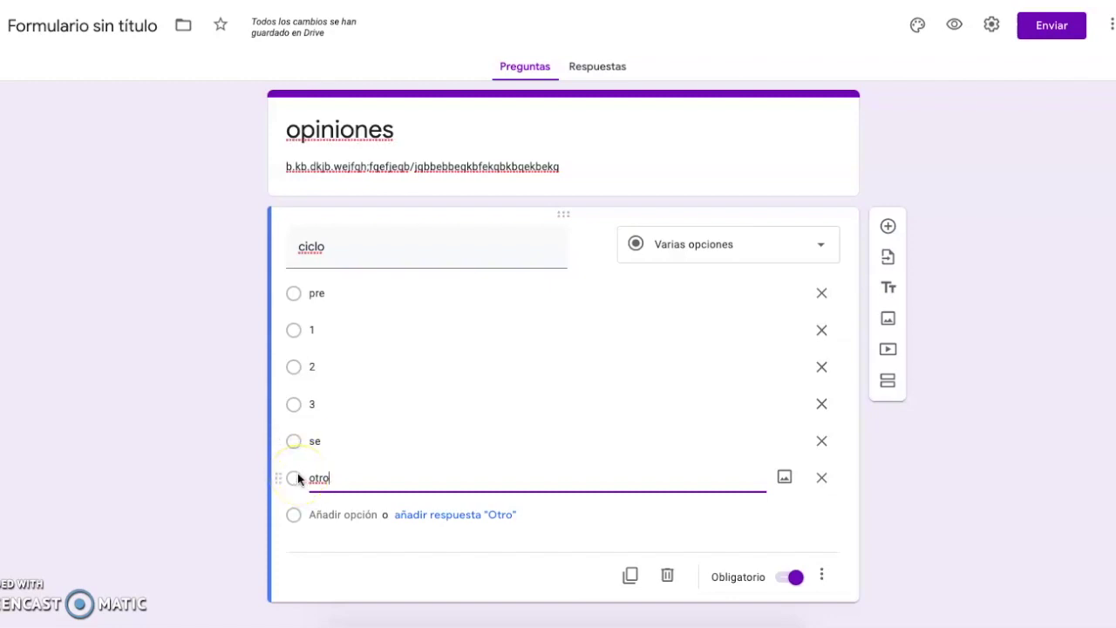
scroll(645, 440, down, 1)
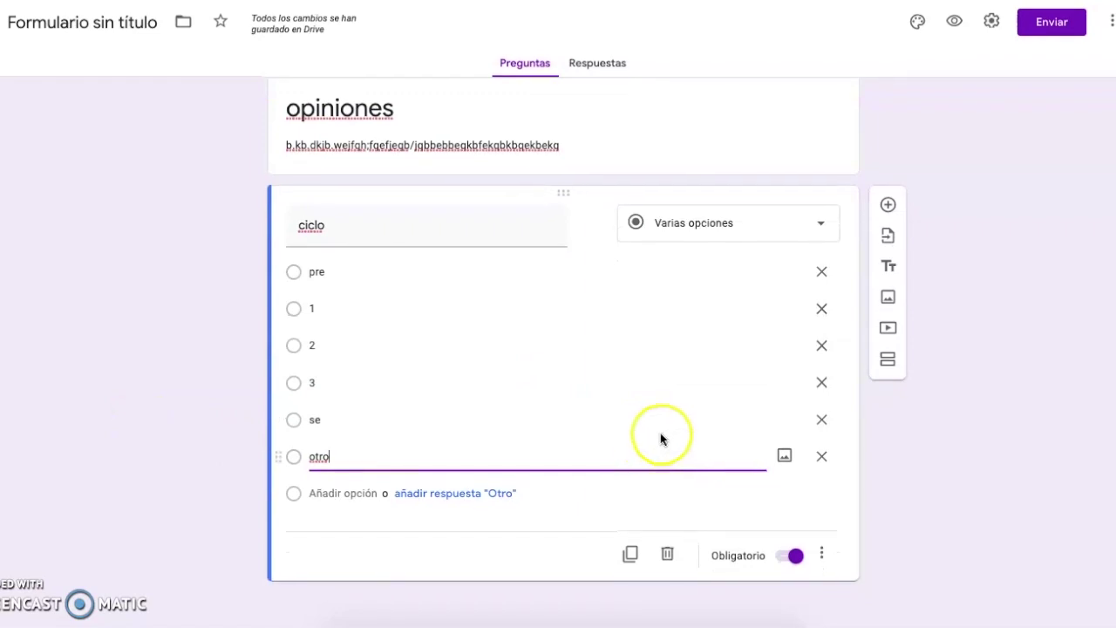
- Add a required short-answer second question with a placeholder title and no number validation
click(888, 212)
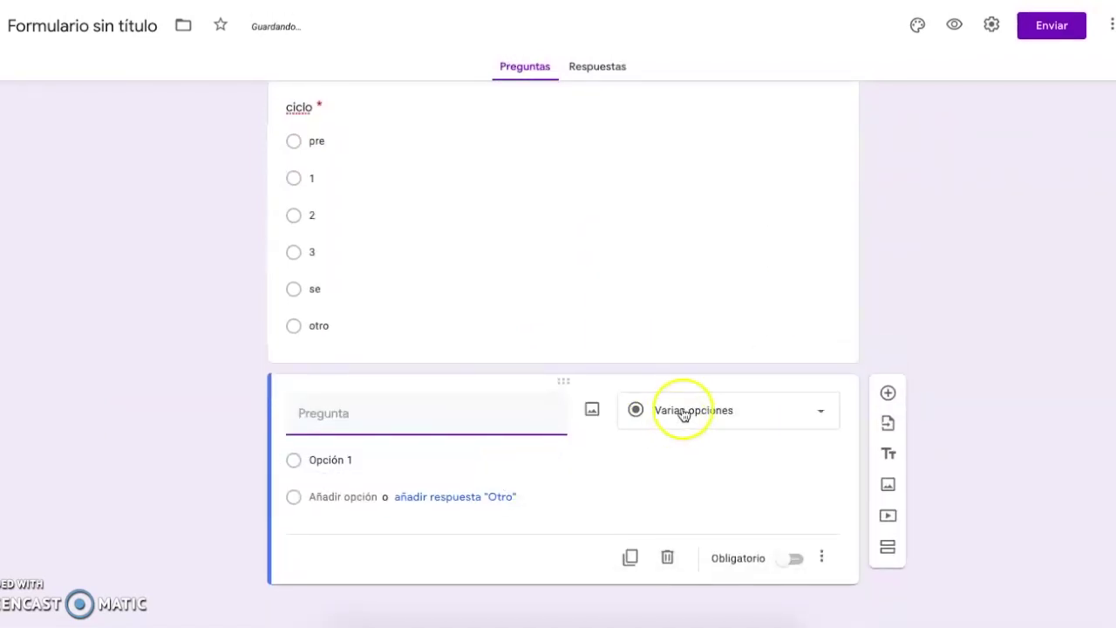
click(679, 419)
click(705, 181)
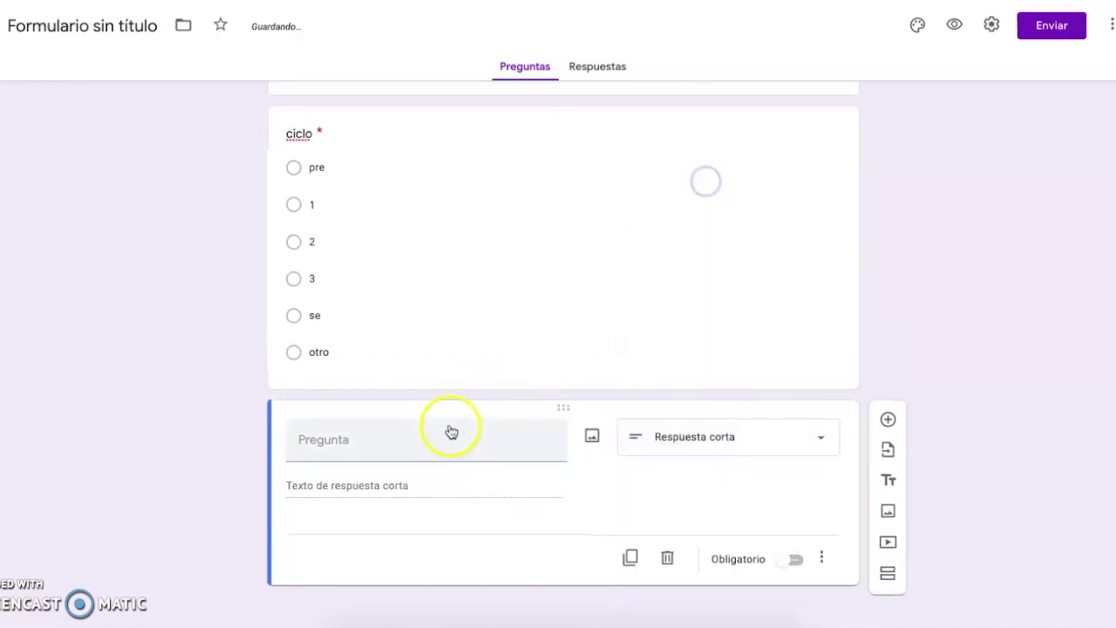
click(454, 439)
text(djab.kfkfhakhs.ahf.af)
click(769, 449)
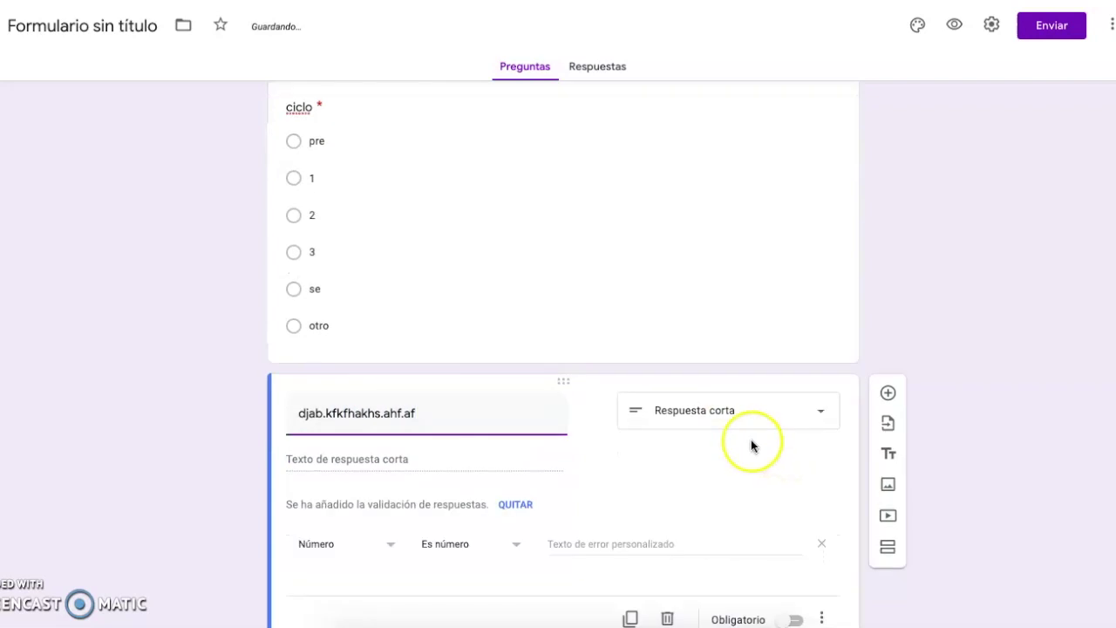
click(824, 546)
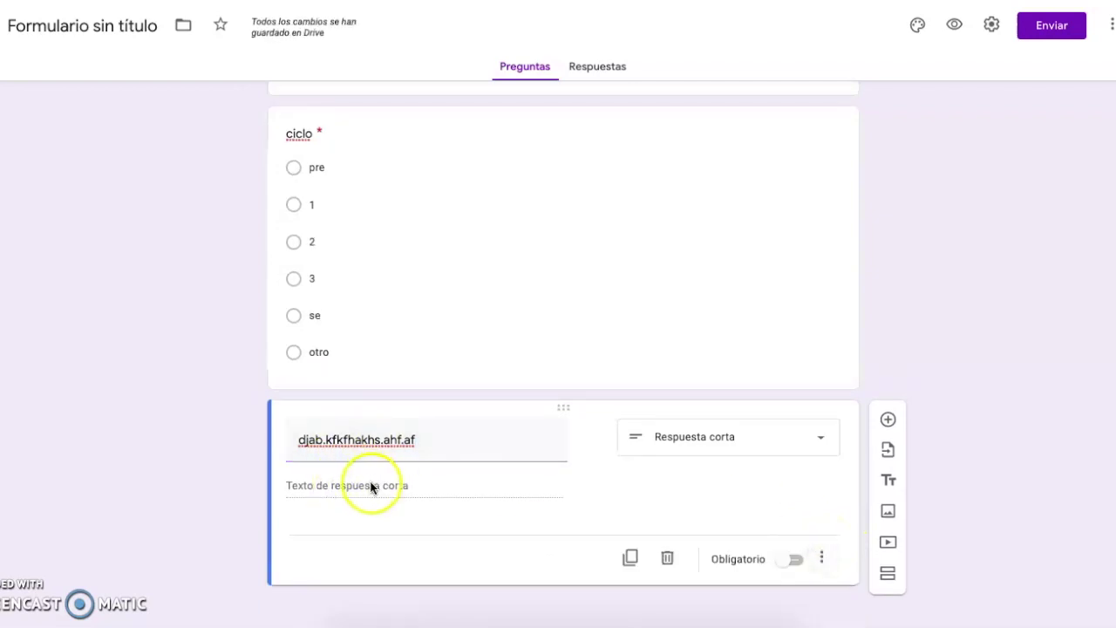
click(794, 561)
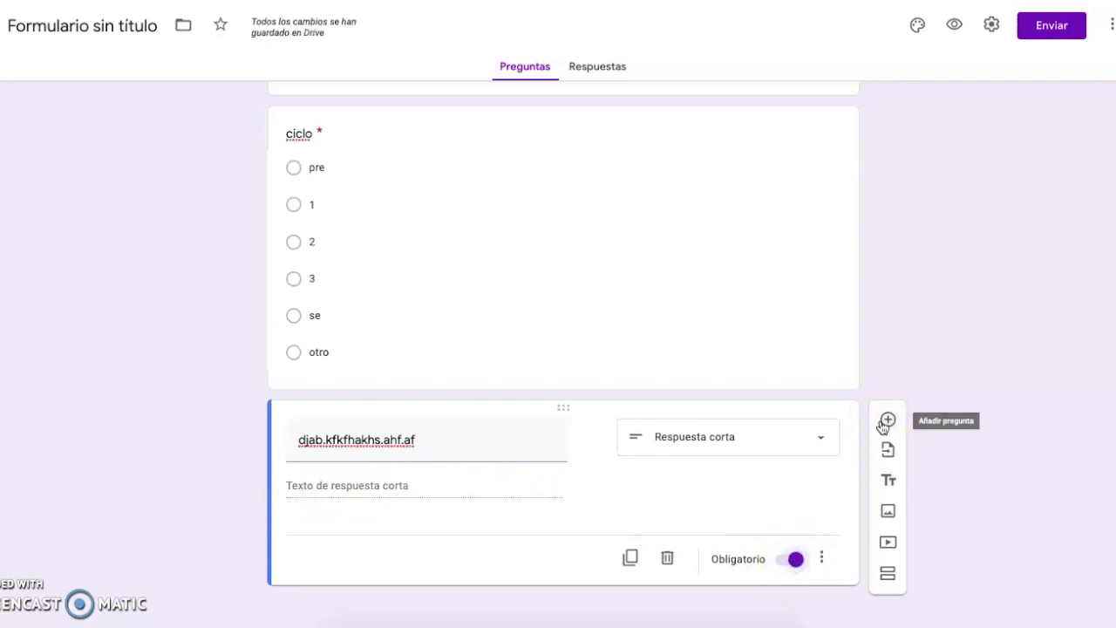
- Add a required Párrafo question with a placeholder title, then start another question below it
click(886, 421)
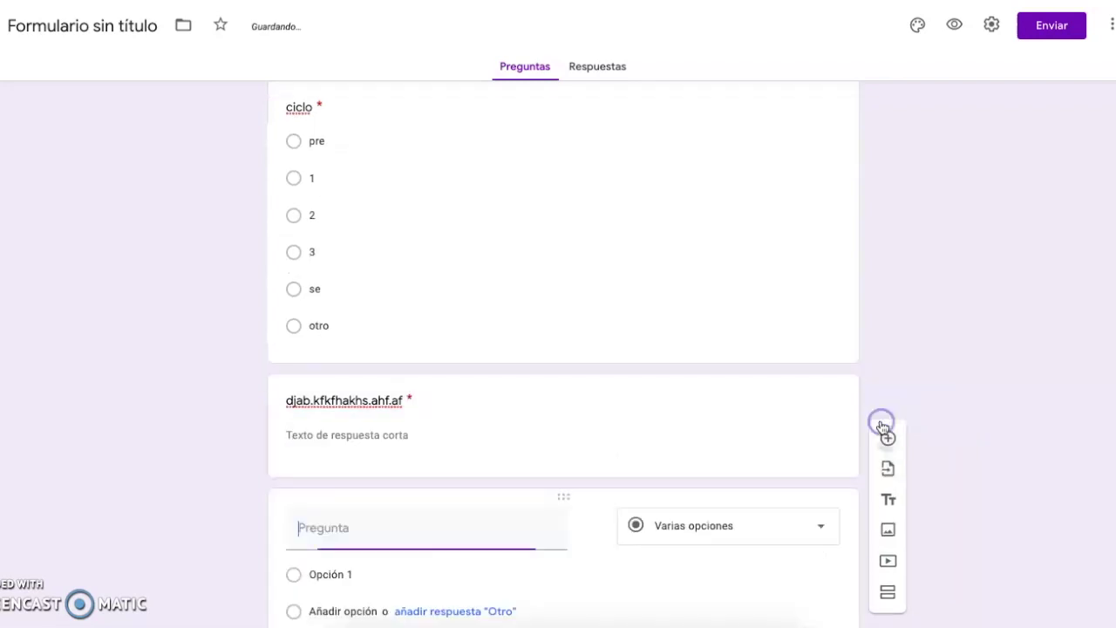
click(769, 410)
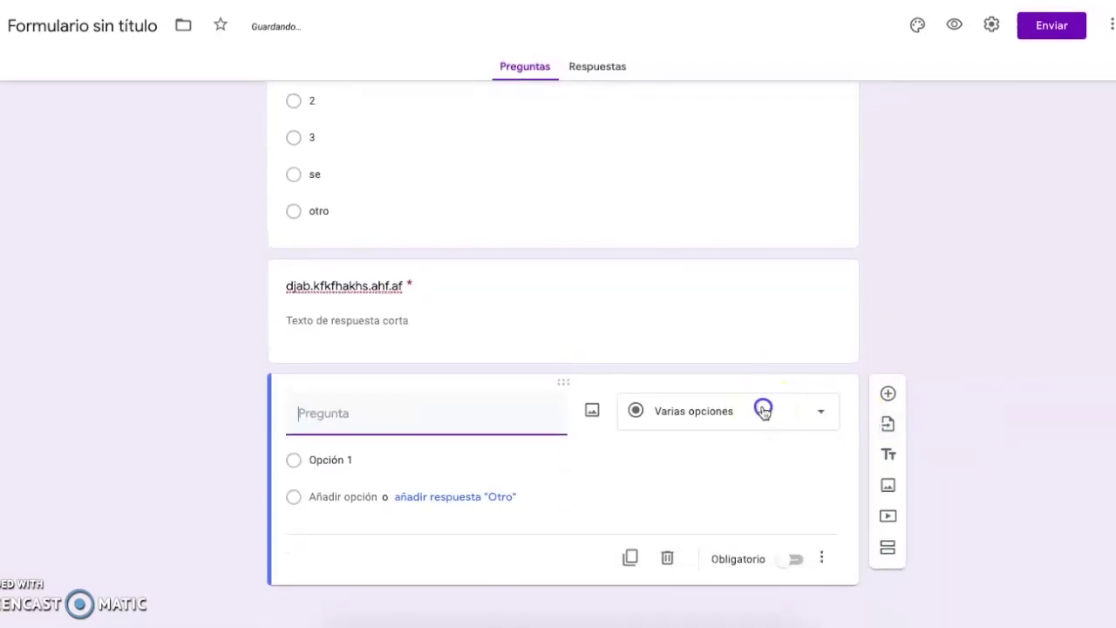
click(681, 212)
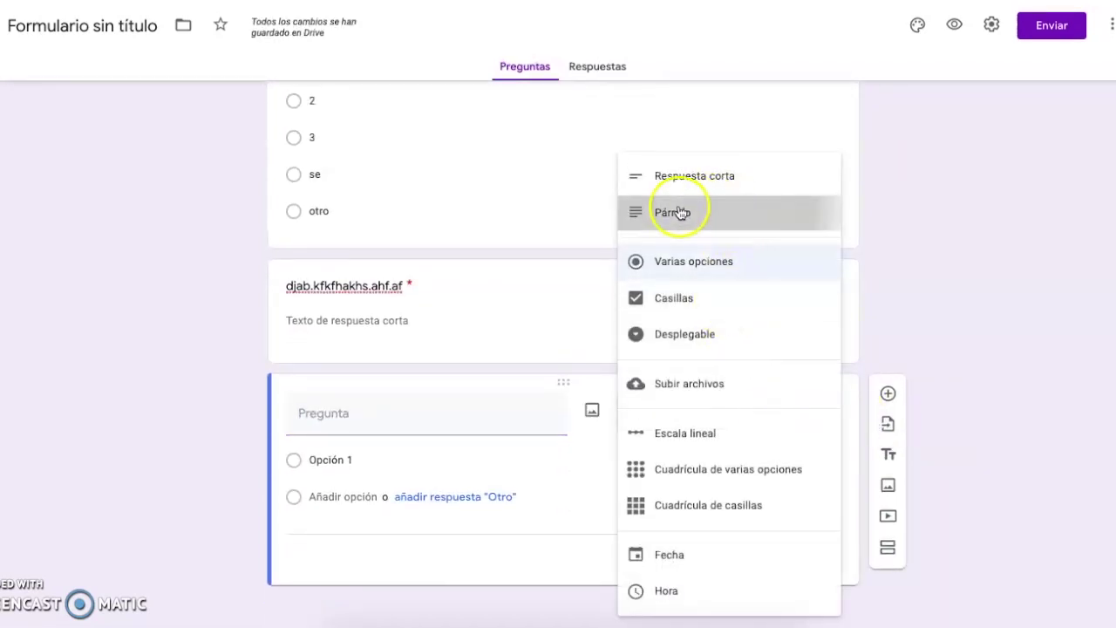
click(404, 445)
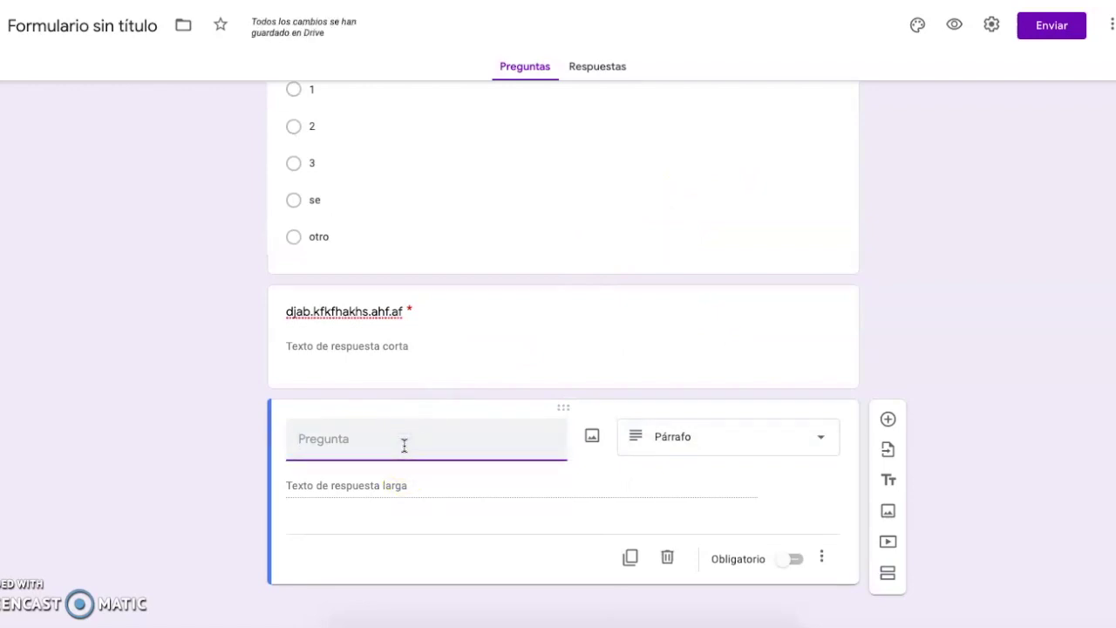
text(kndkjwbedbwjebwiebf.be fwbfkjbfkjw fwkw)
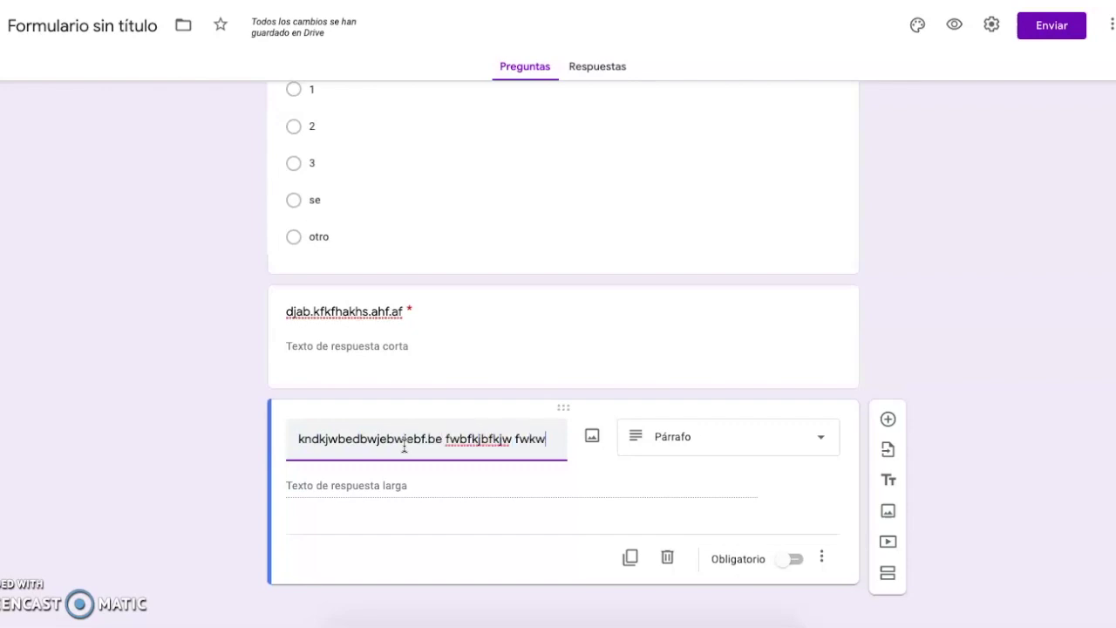
click(789, 559)
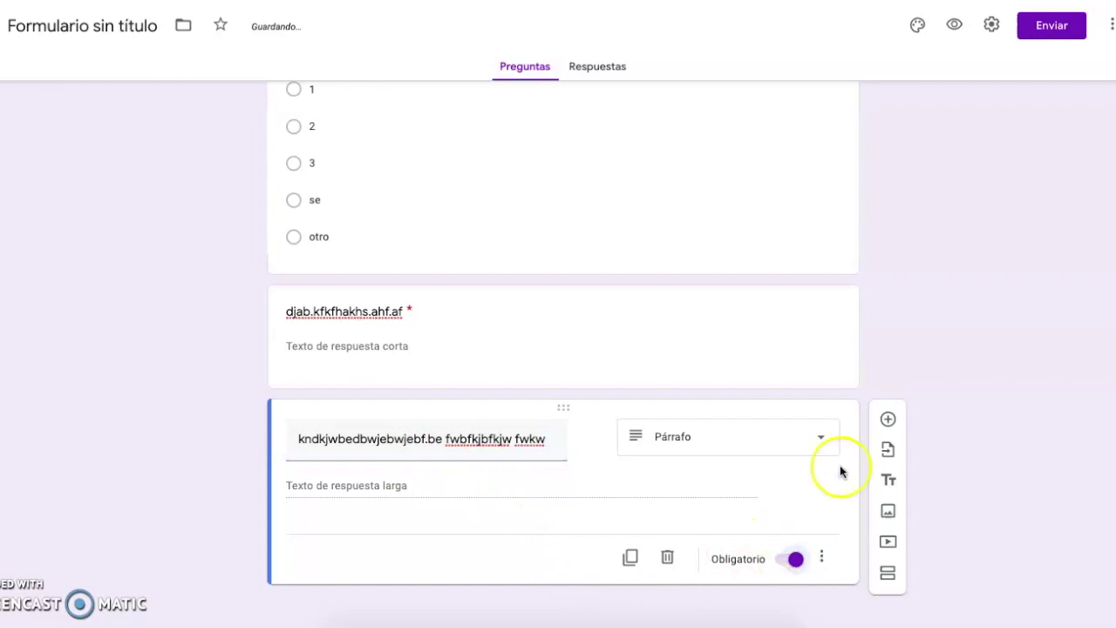
click(885, 420)
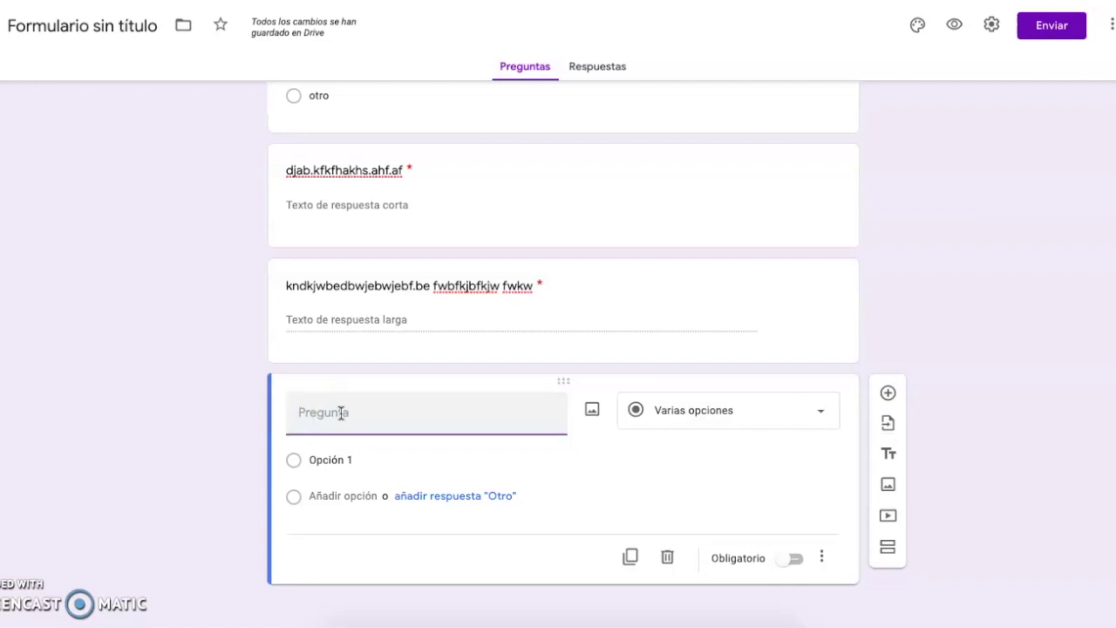
- Give the multiple-choice question a placeholder title and options menos 2, 3, 4, 5 and 6
text(kjwed.kjwejbf.kwefhvw.)
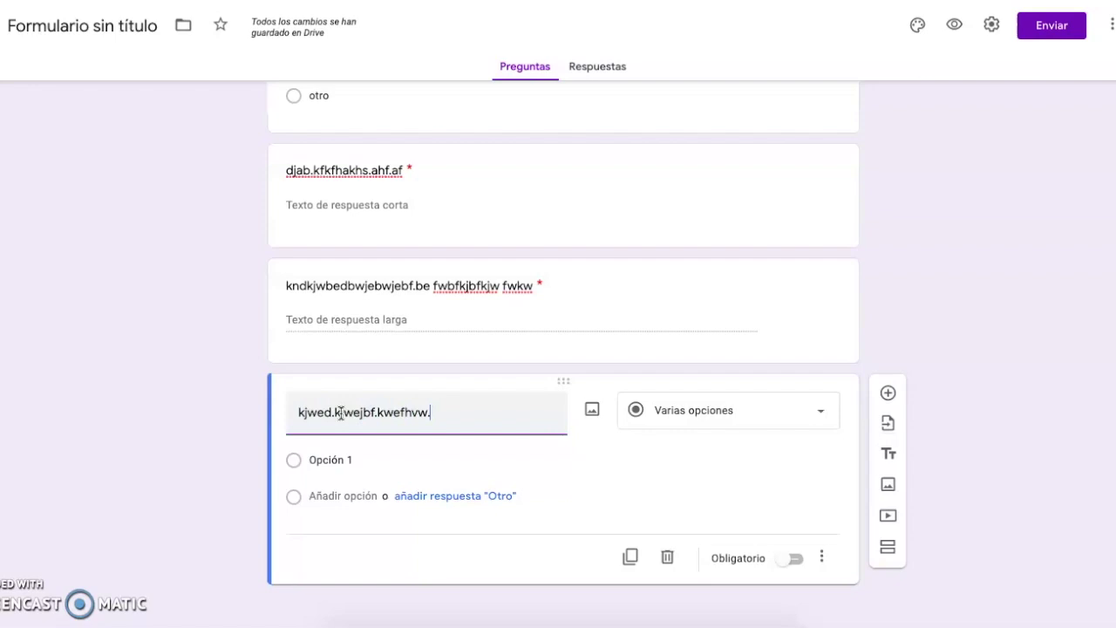
click(336, 457)
text(meno)
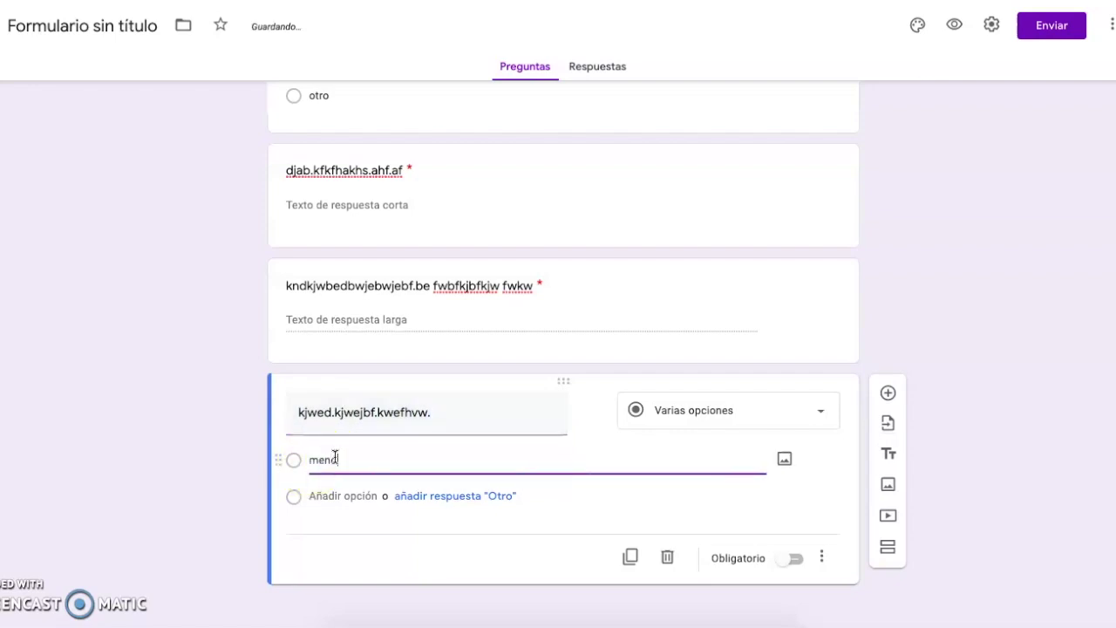
text(s 2)
click(340, 495)
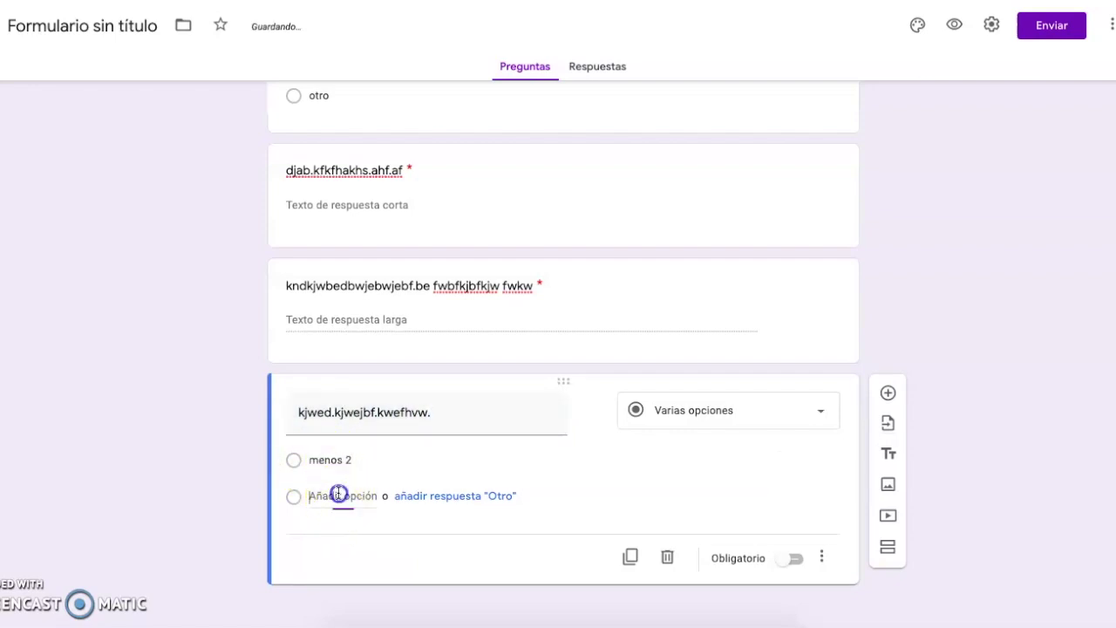
text(3)
click(344, 530)
text(4)
click(349, 567)
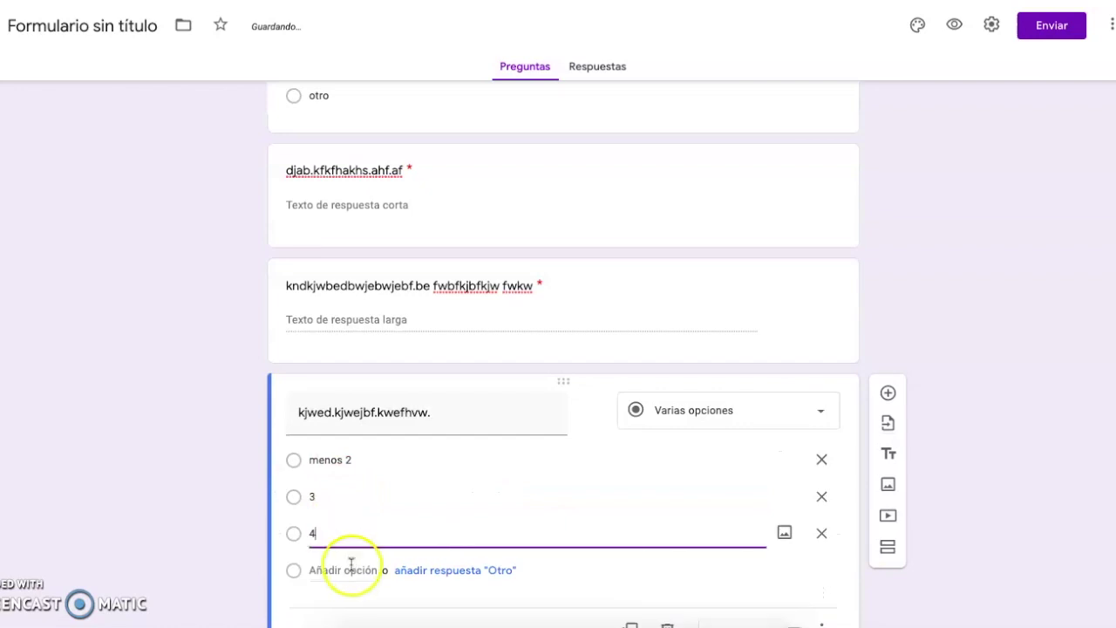
text(5)
click(353, 604)
text(6)
- Add the final option 'mas 7' and make the question required
scroll(357, 566, down, 2)
click(356, 496)
text(mas 7)
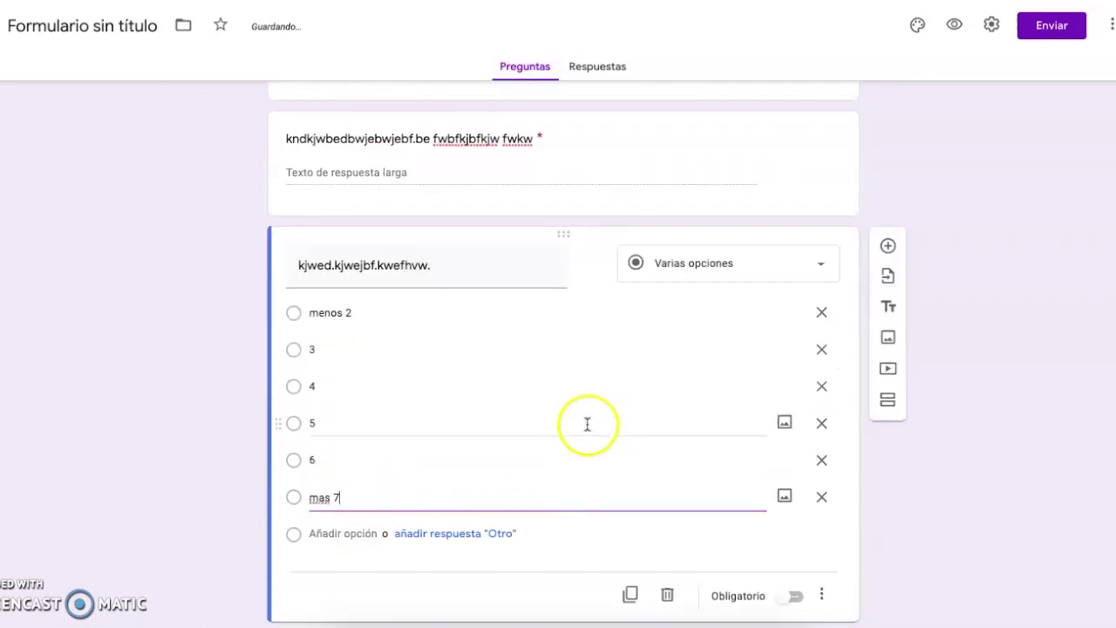
scroll(419, 514, down, 1)
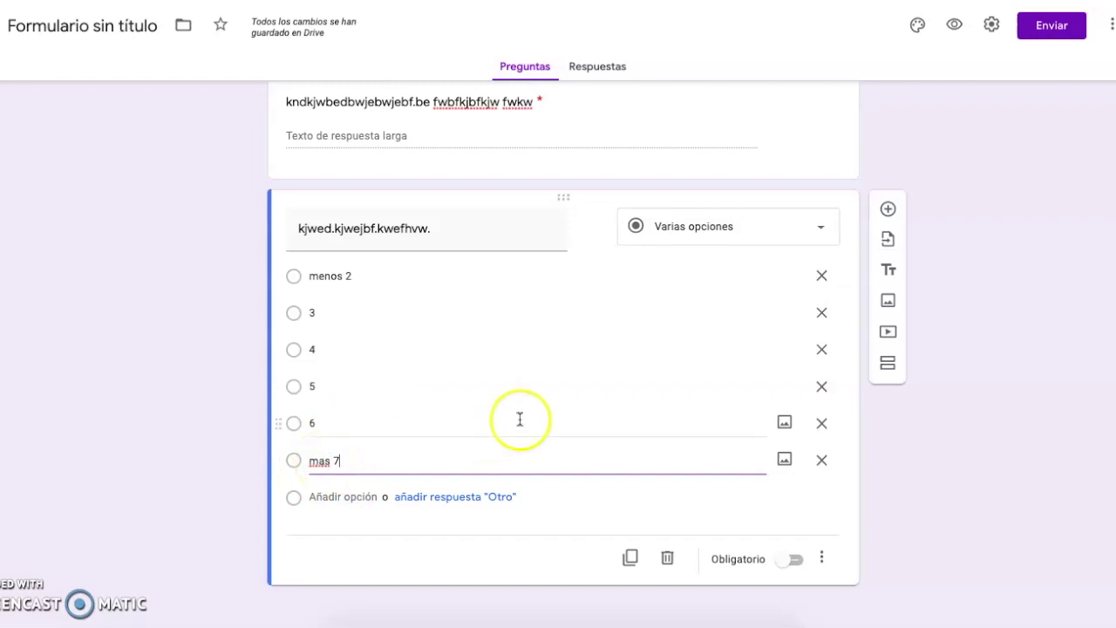
click(799, 563)
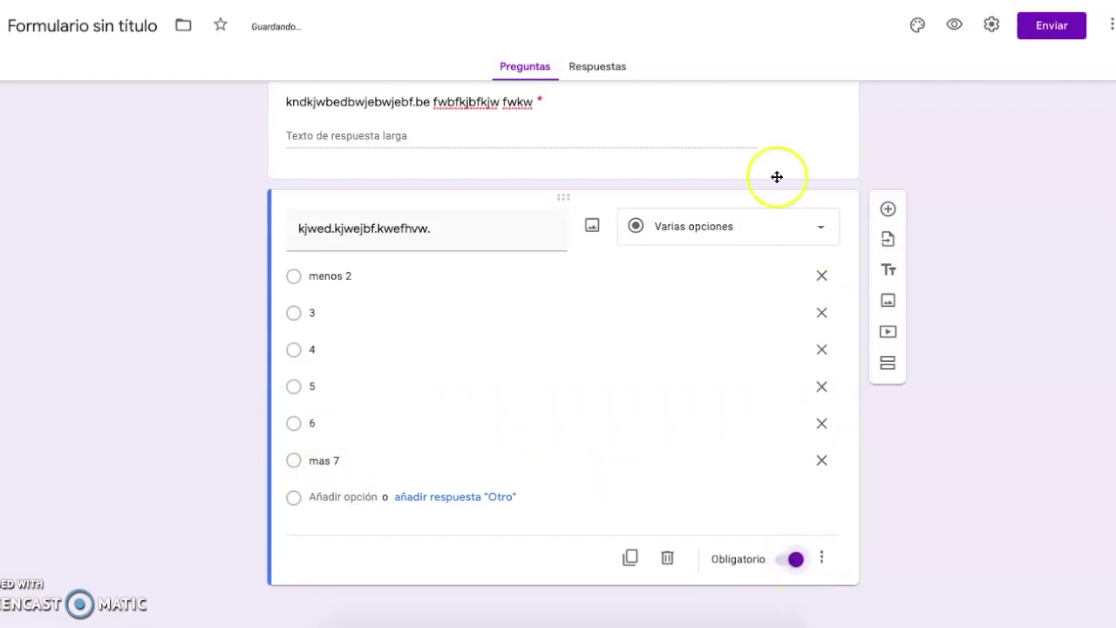
scroll(758, 179, up, 2)
scroll(798, 366, down, 2)
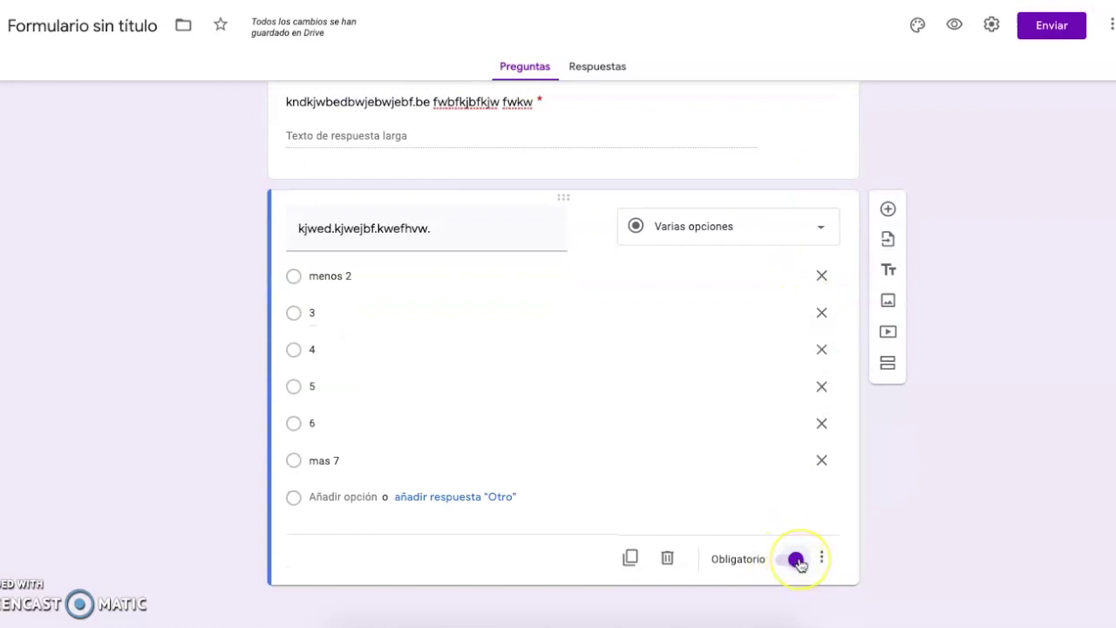
scroll(800, 565, up, 1)
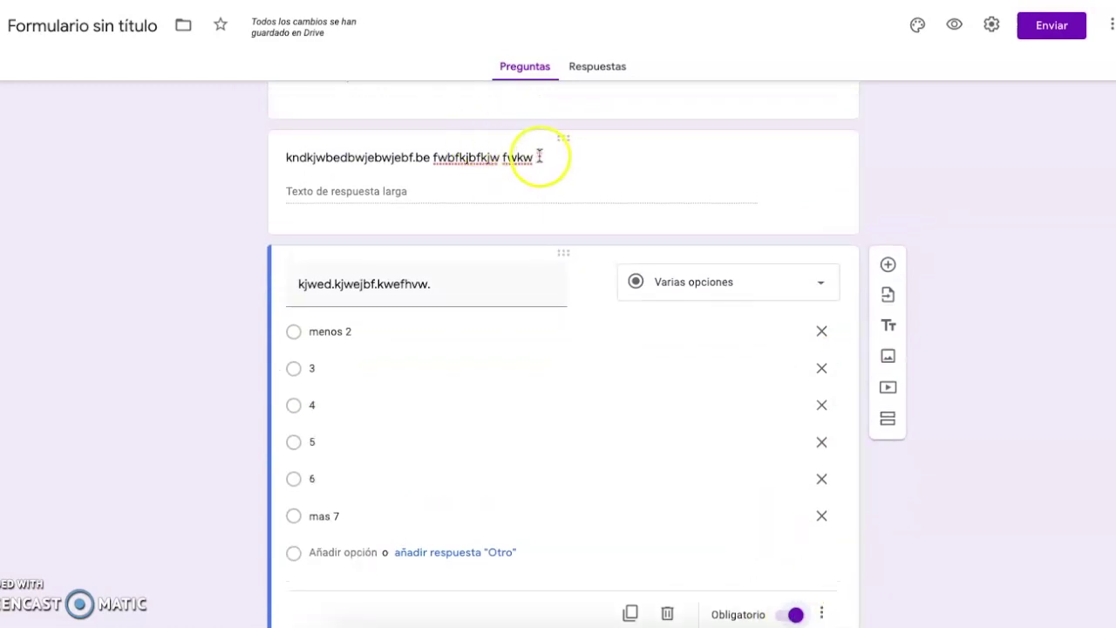
scroll(541, 154, up, 5)
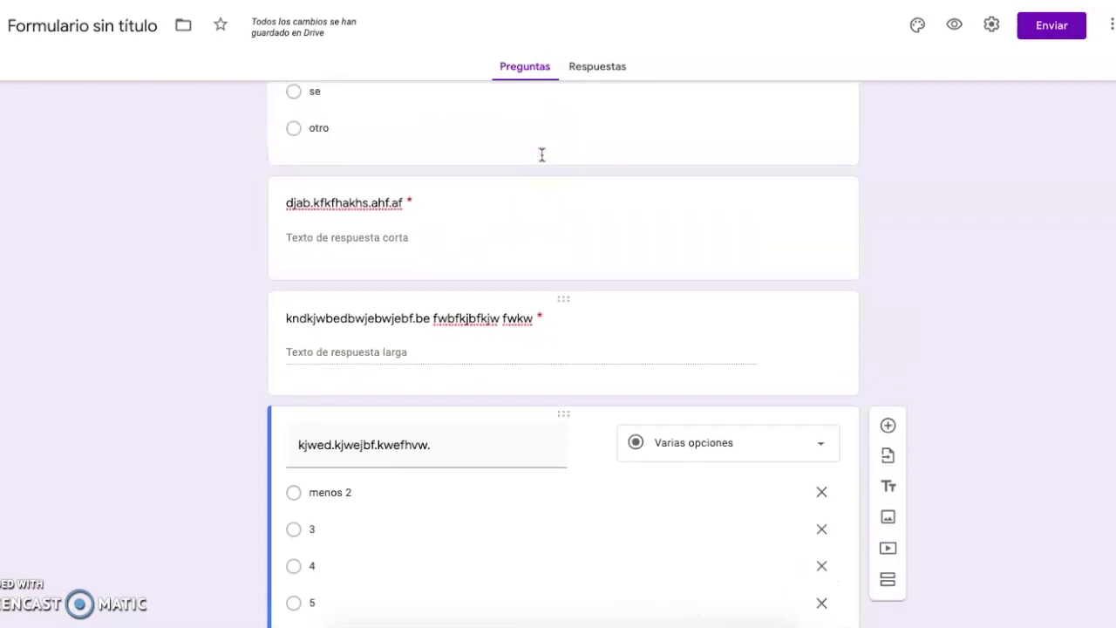
scroll(353, 113, up, 1)
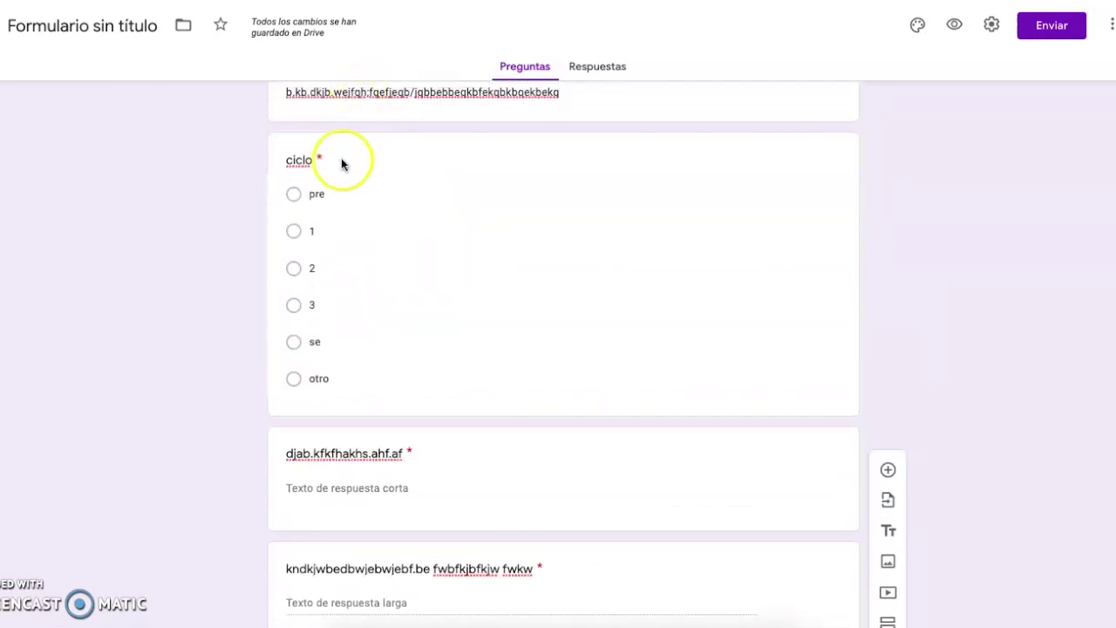
scroll(544, 351, up, 1)
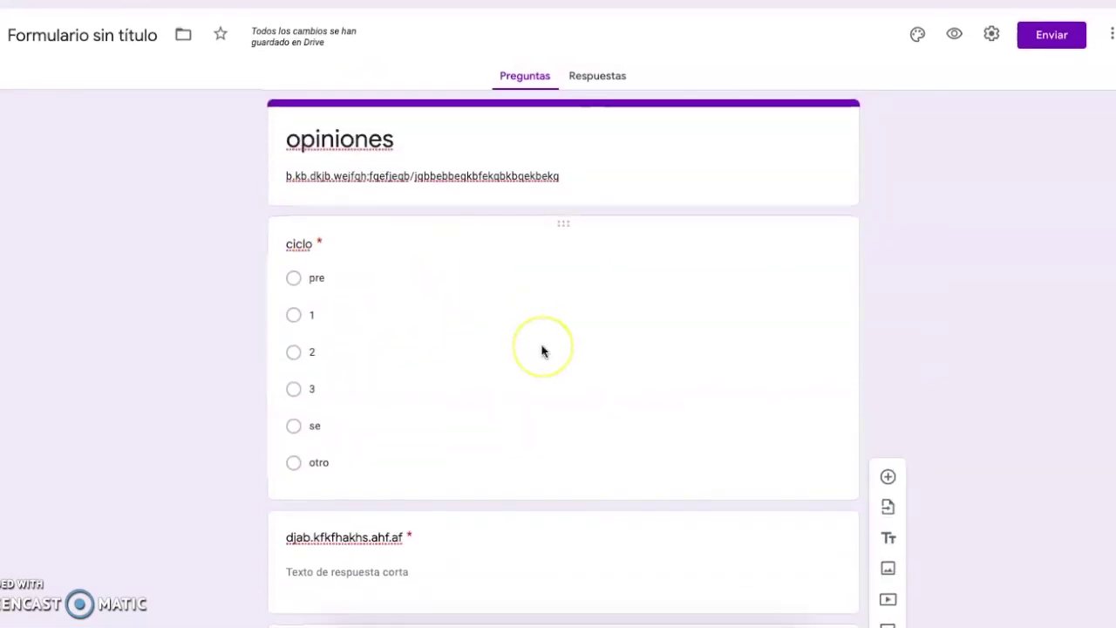
scroll(543, 351, down, 5)
scroll(542, 352, down, 1)
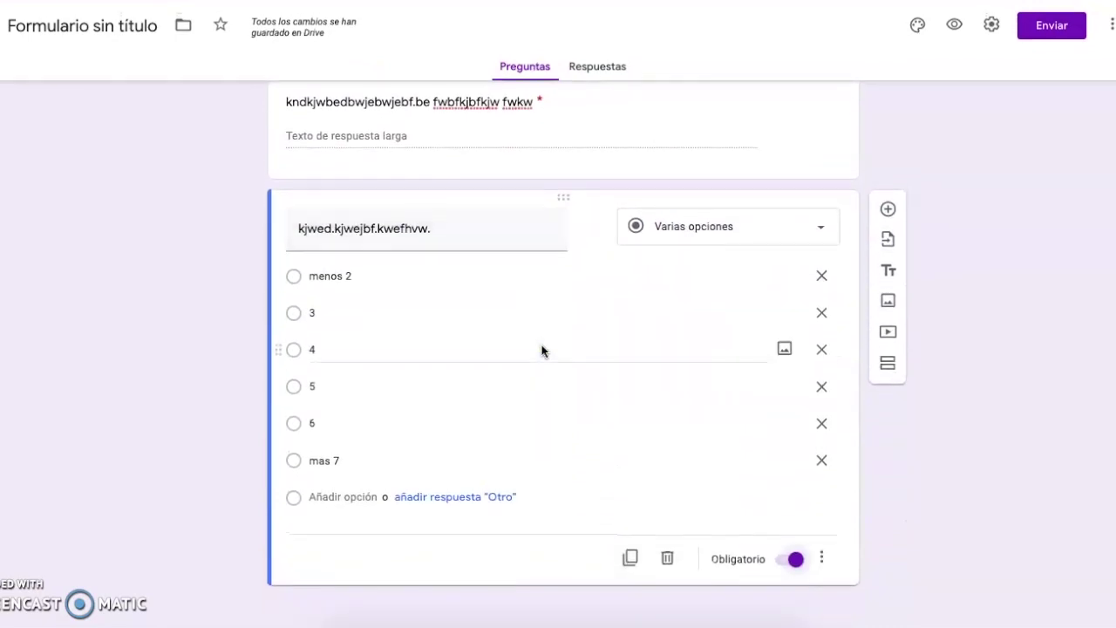
click(991, 24)
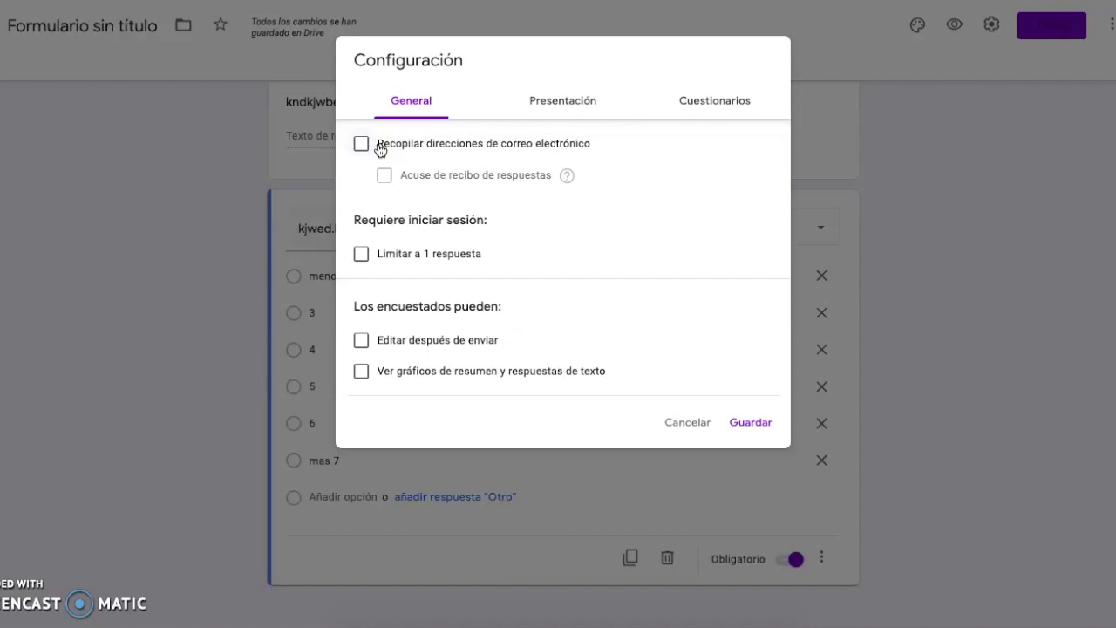
click(413, 146)
click(571, 101)
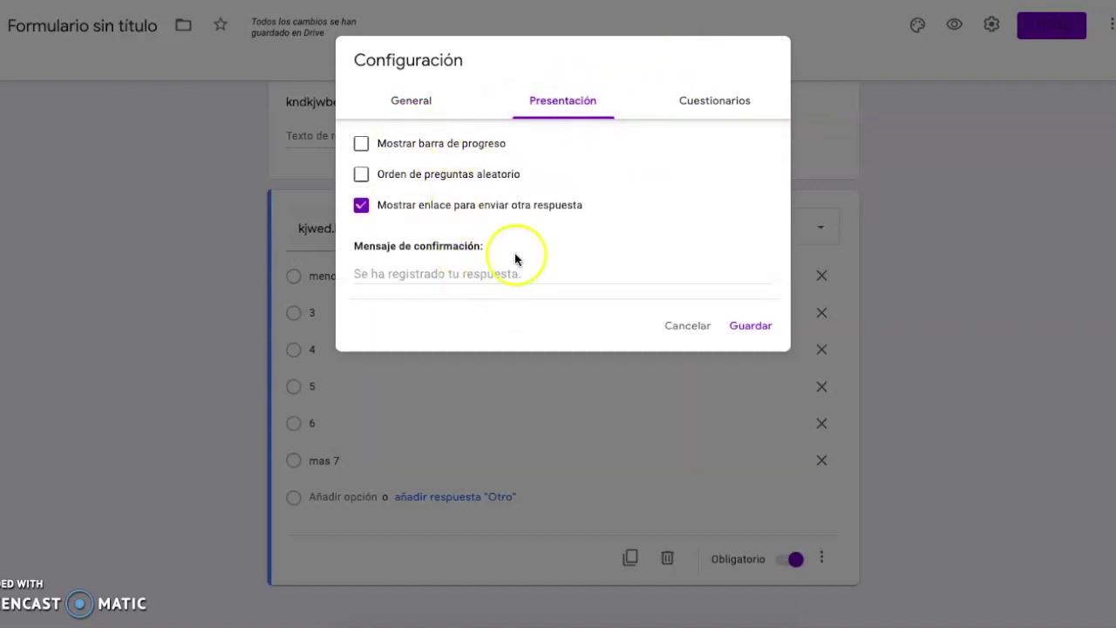
click(709, 97)
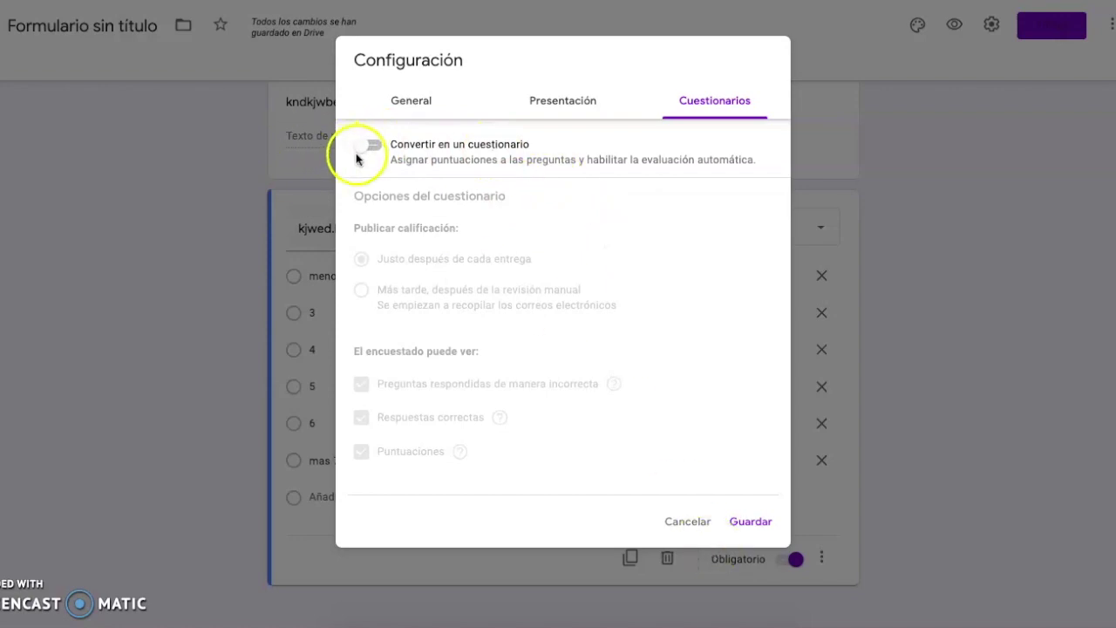
click(752, 522)
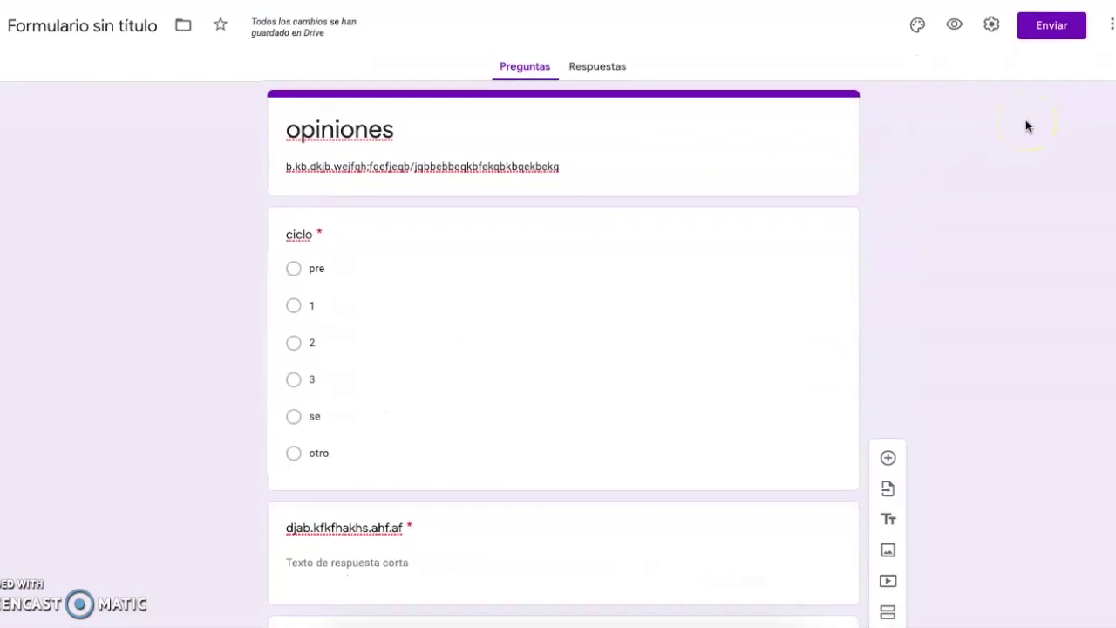
- Copy the form's shortened forms.gle link from the Enviar dialog, then close it
click(1047, 31)
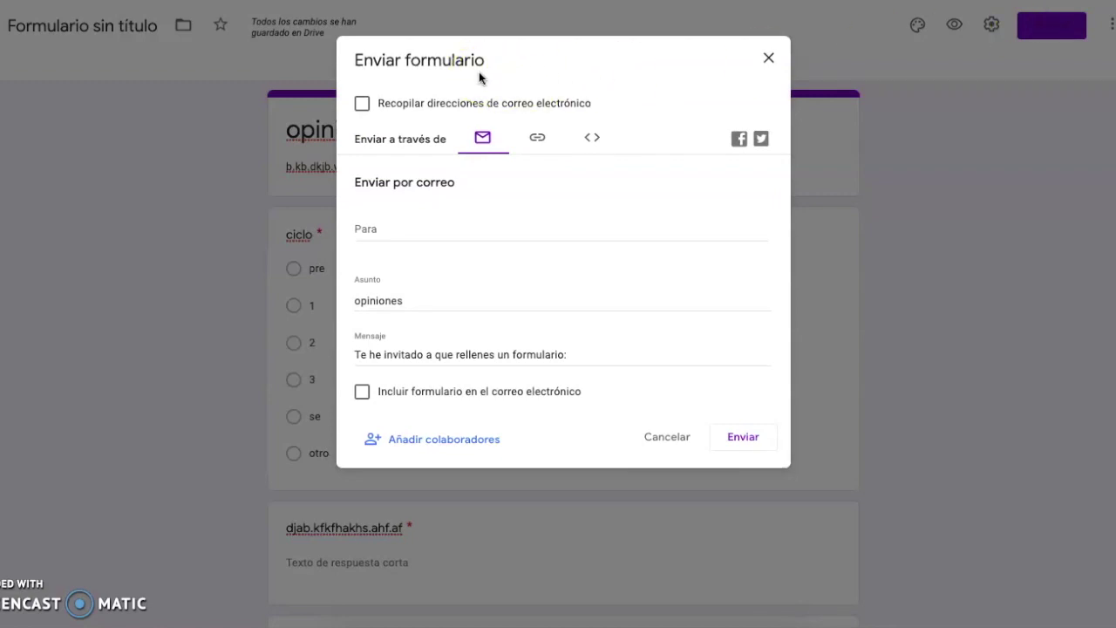
click(537, 139)
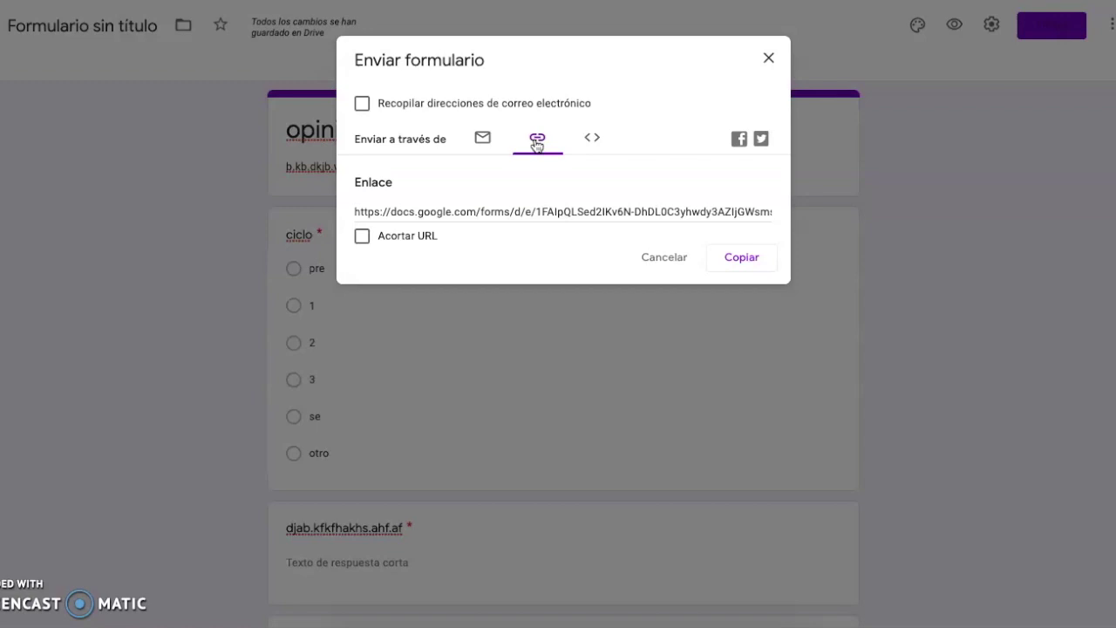
click(485, 210)
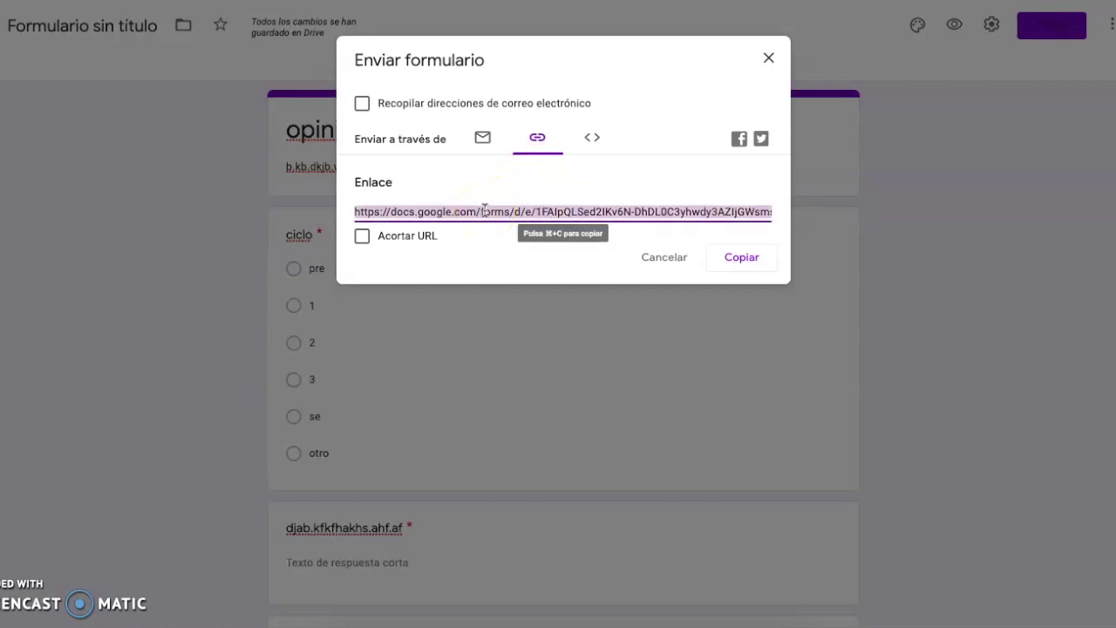
click(365, 237)
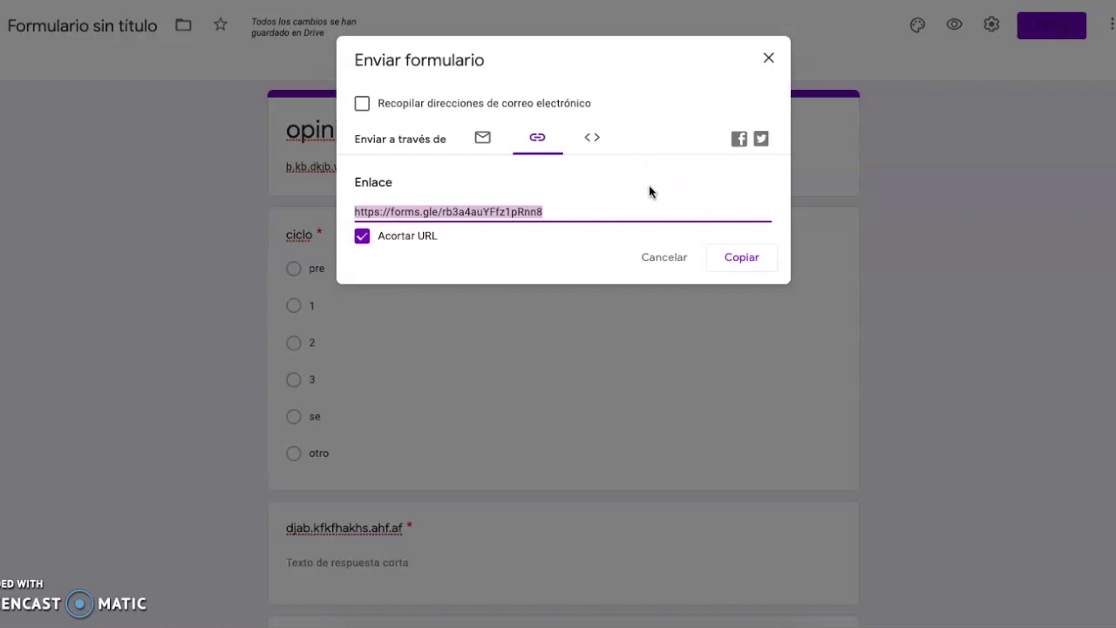
click(749, 259)
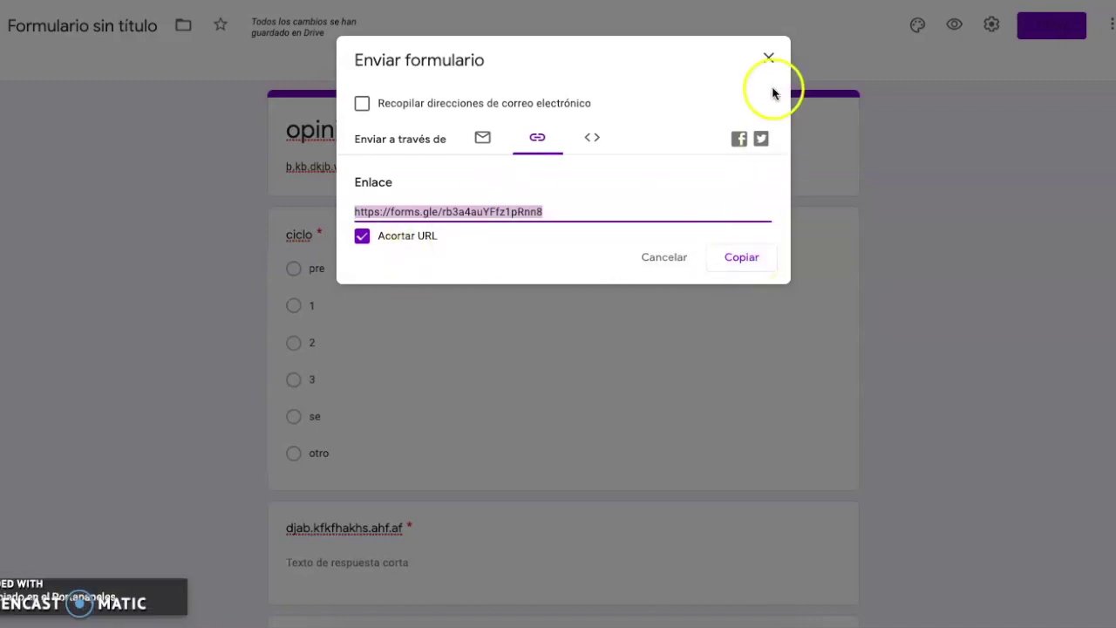
click(767, 57)
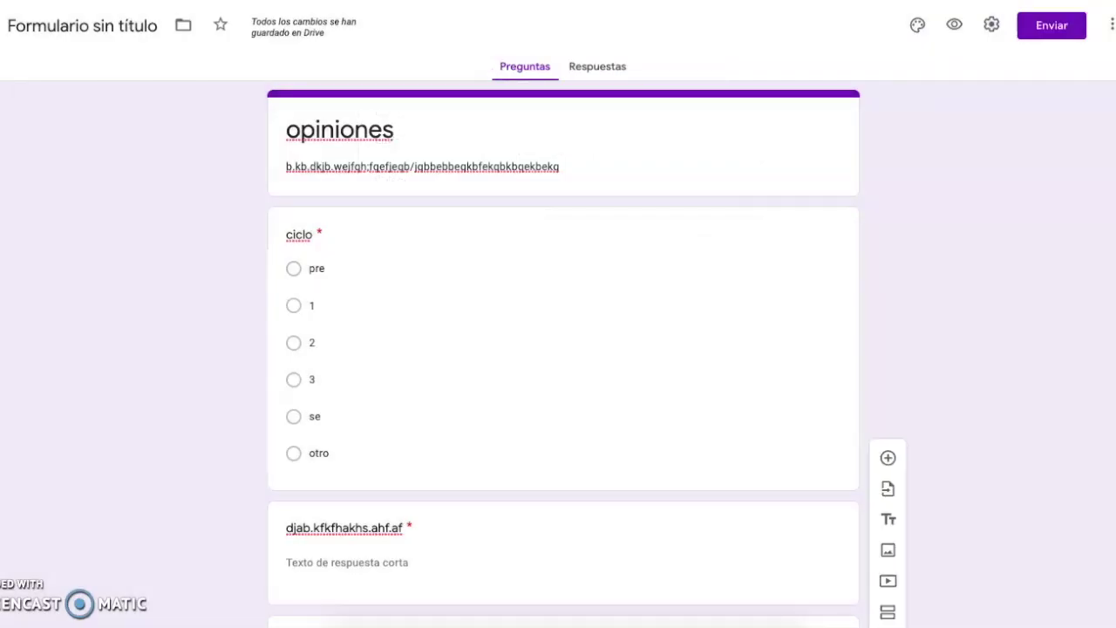
- Open Gmail in a new tab and start an email to the suggested contact with subject 'form'
key(ctrl+t)
text(gmail)
key(Return)
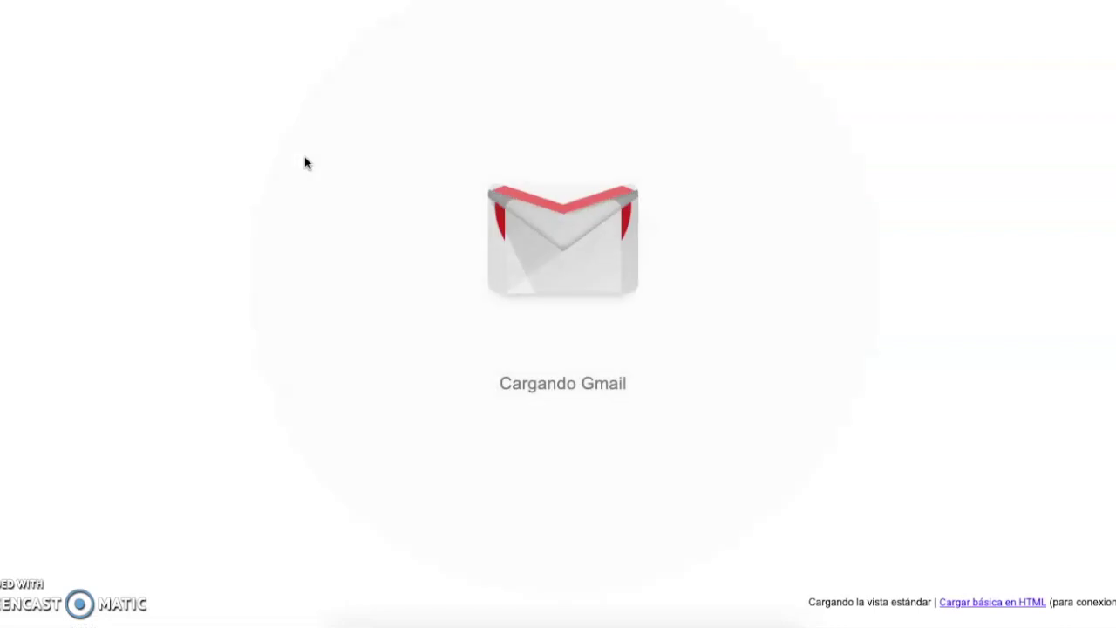
click(33, 94)
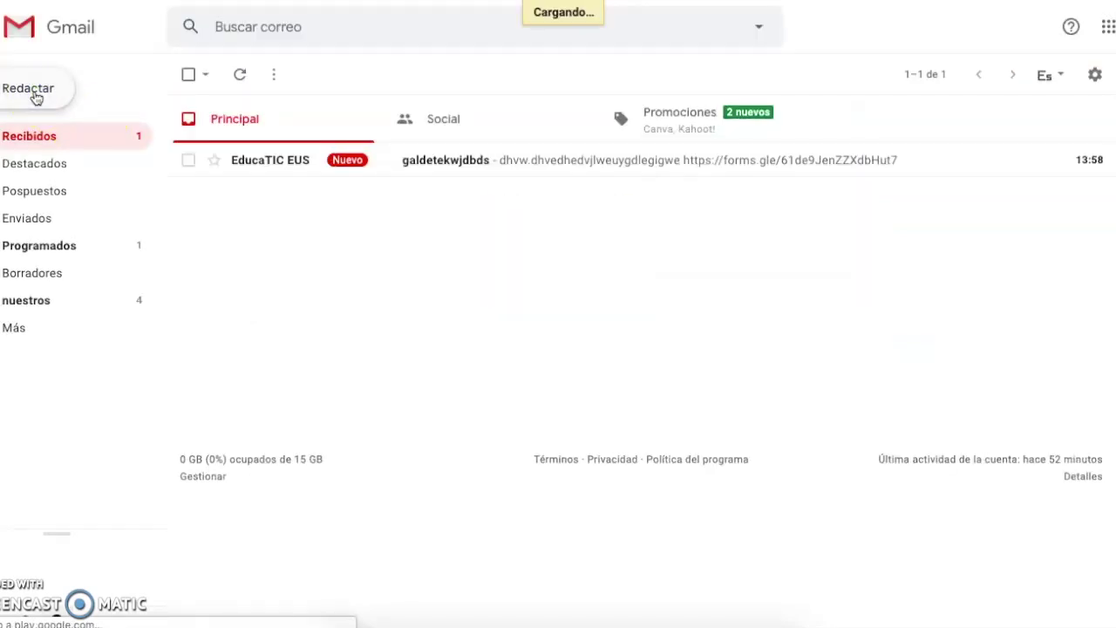
click(46, 94)
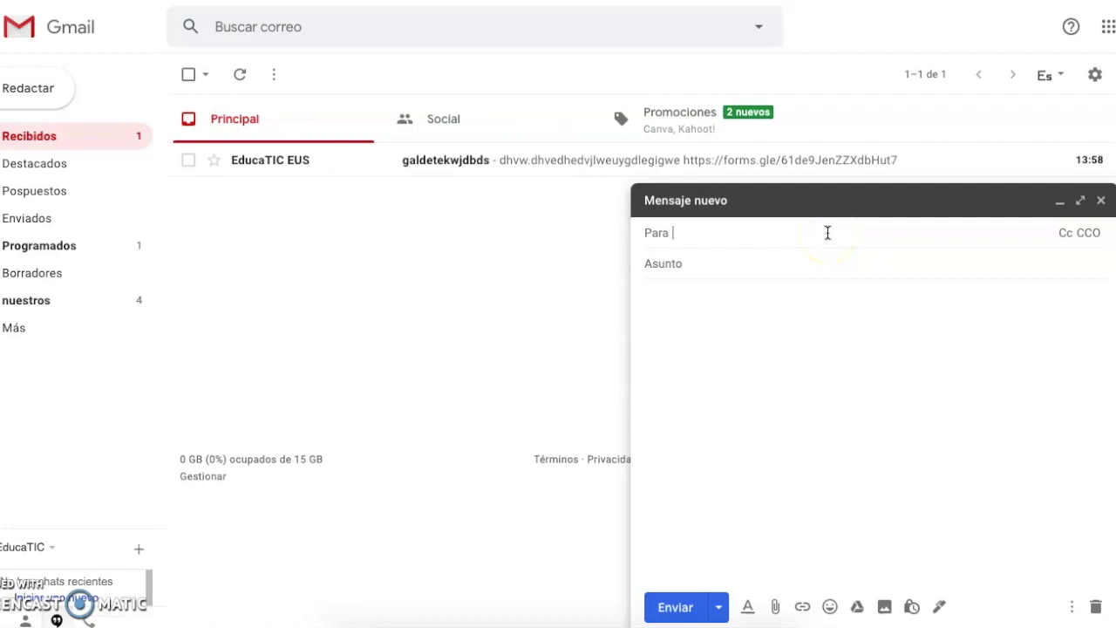
text(edu)
click(907, 277)
click(866, 259)
text(form)
- Write placeholder body text, paste the shortened form link as a clickable link, and send
click(880, 402)
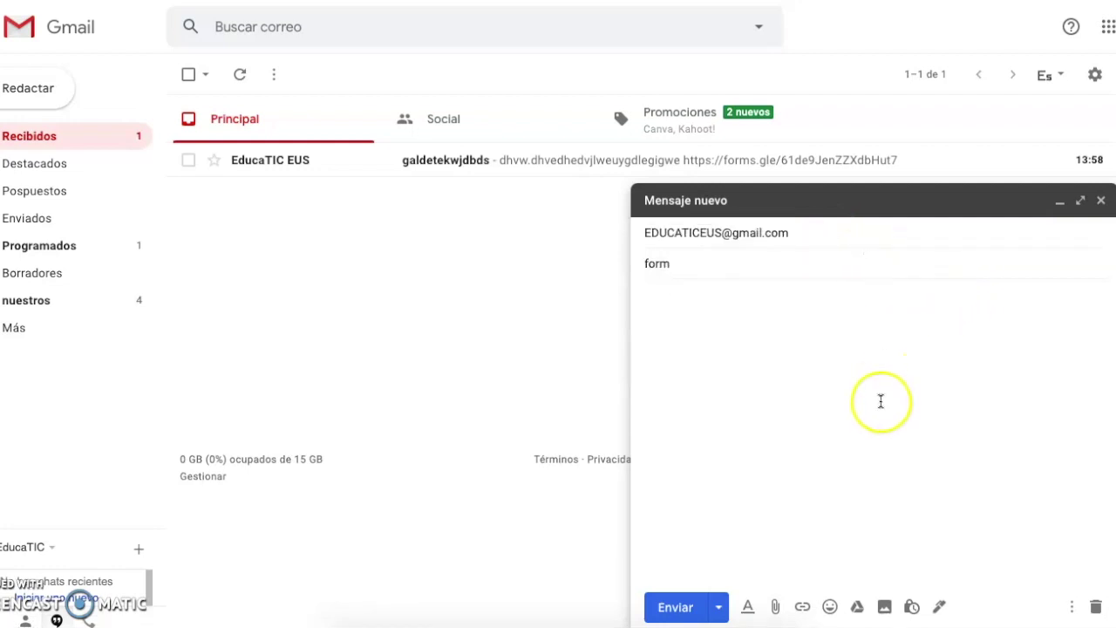
text(jashd;uhd;huDUhd;iuh)
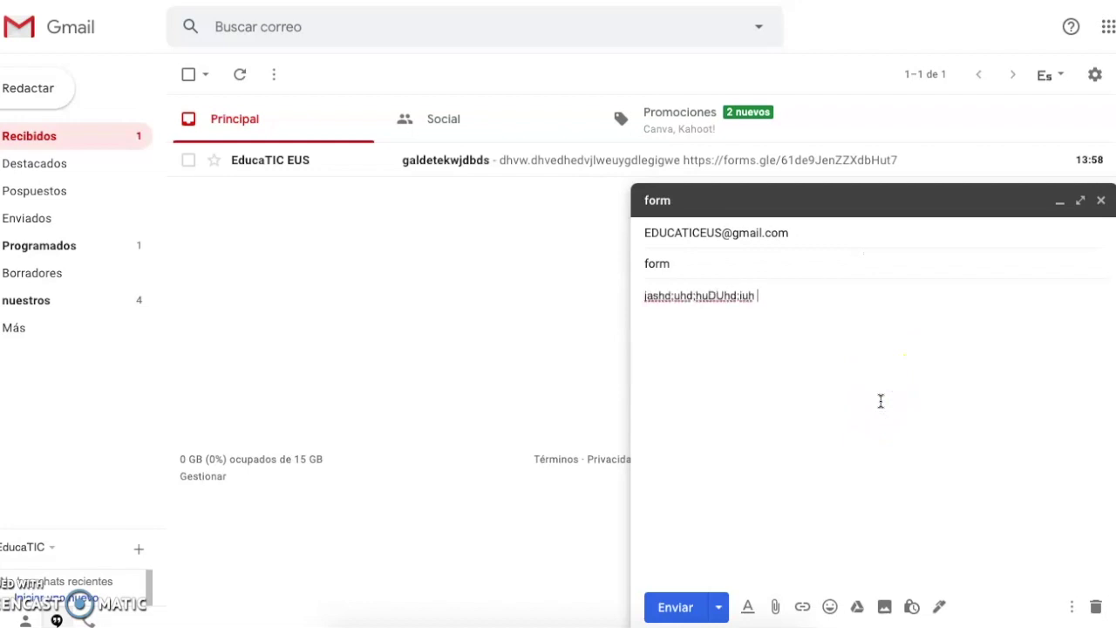
text(https://forms.gle/rb3a4auYFfz1pRnn8)
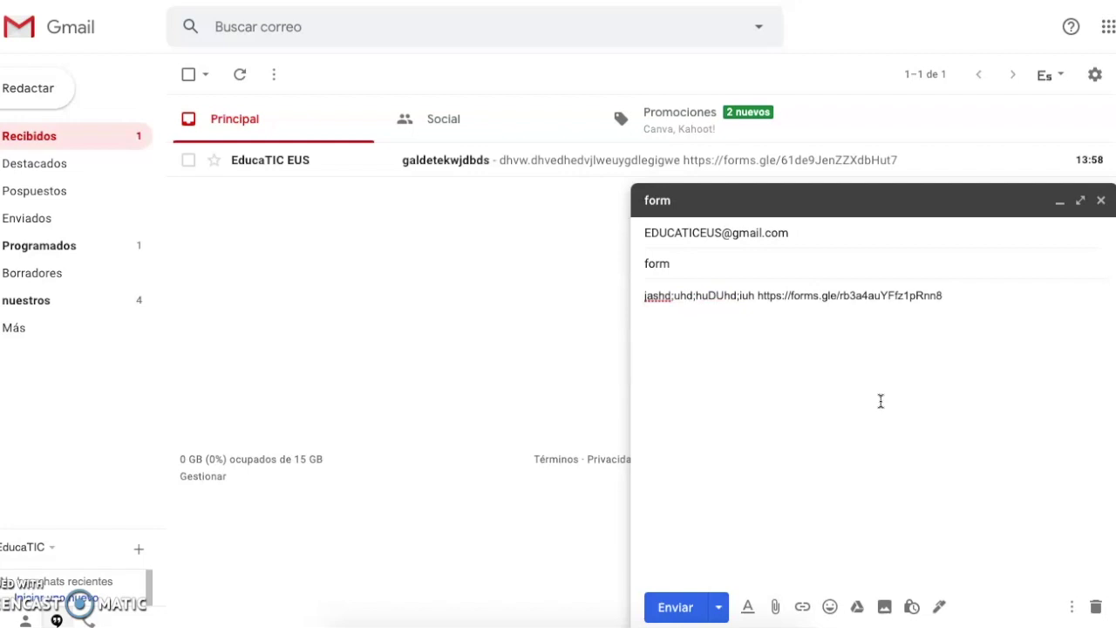
drag(758, 293, 942, 295)
key(ctrl+c)
key(ctrl+k)
click(959, 291)
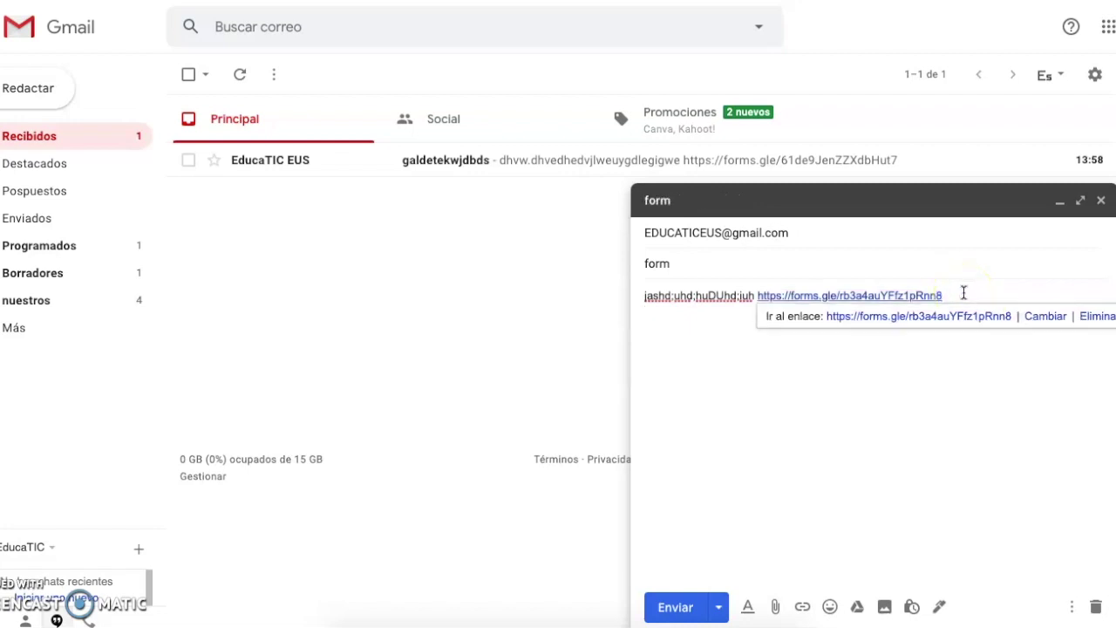
click(909, 292)
click(740, 324)
click(675, 606)
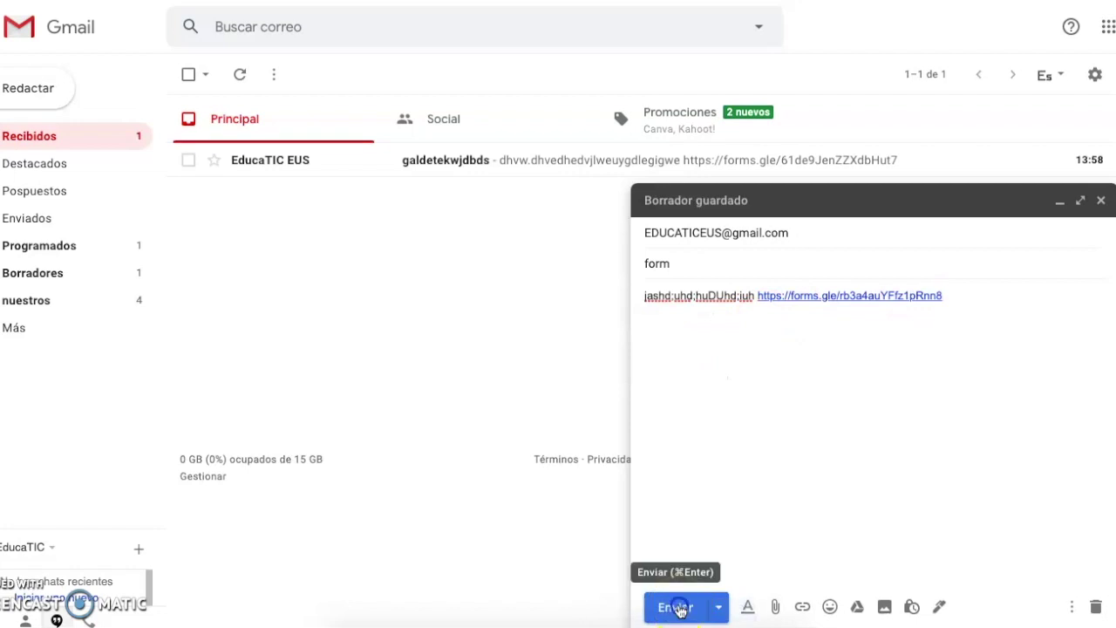
click(680, 608)
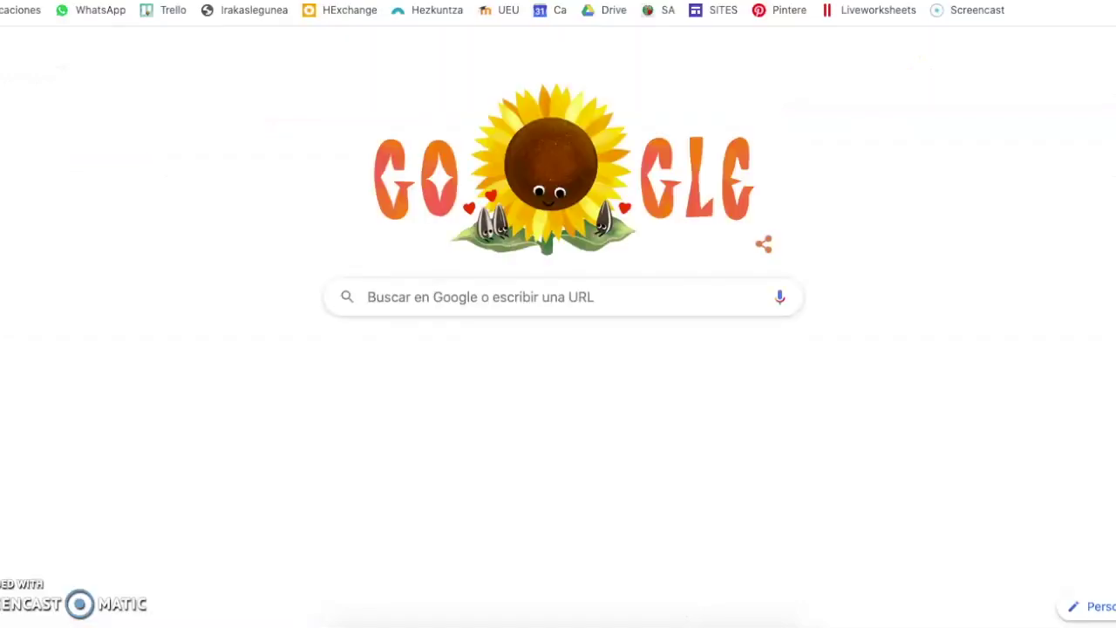
- Open the shared forms.gle link in a new tab and answer 3 for ciclo
key(ctrl+v)
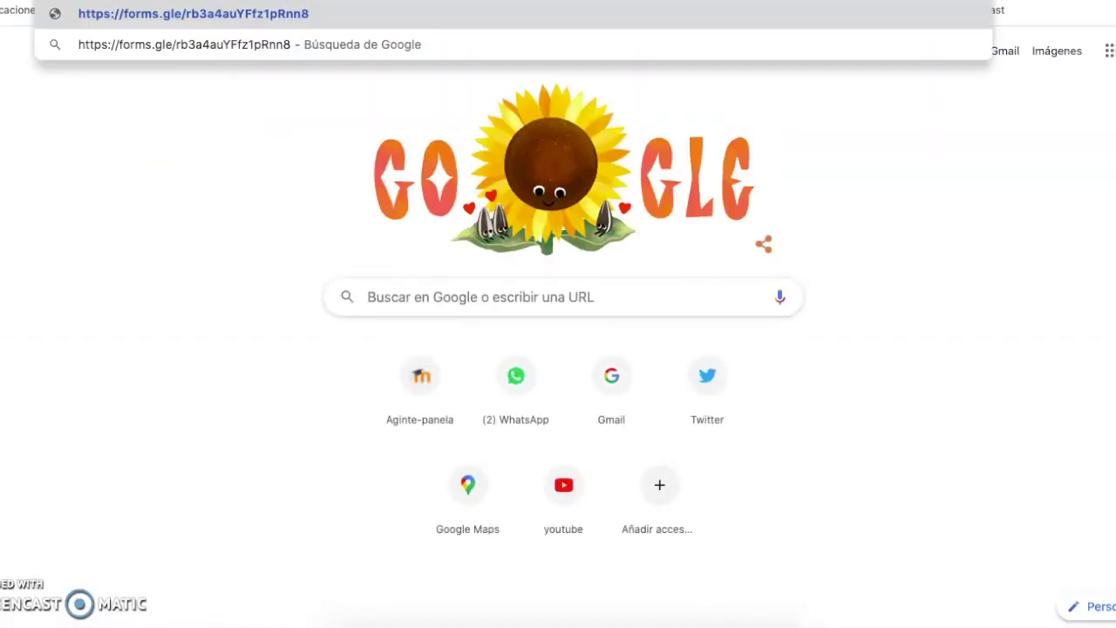
key(Return)
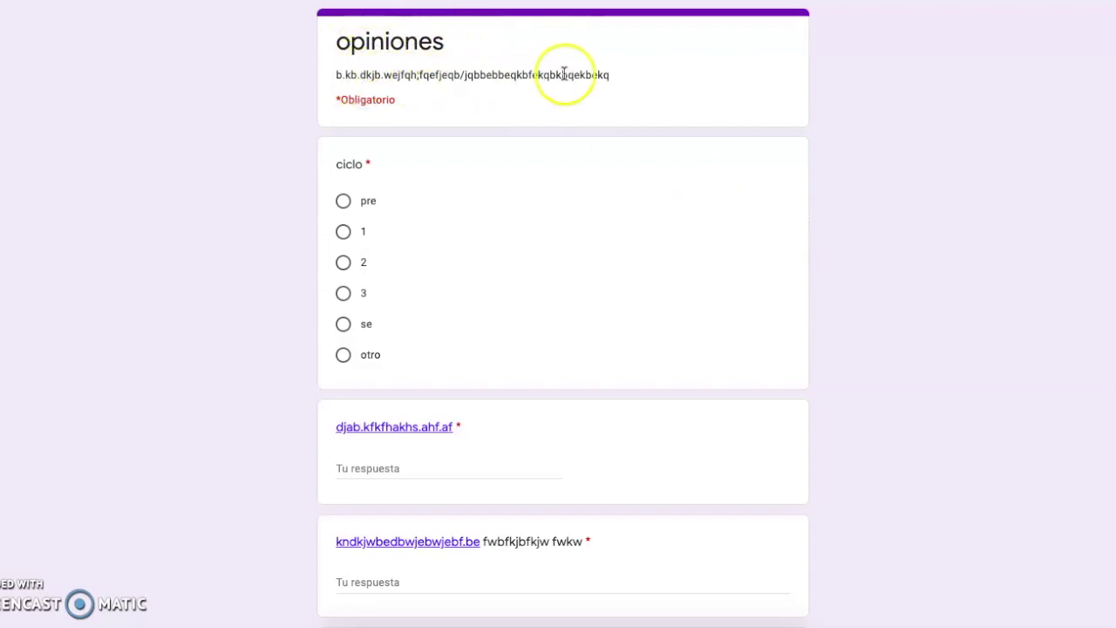
click(344, 294)
scroll(347, 302, down, 1)
scroll(347, 301, down, 1)
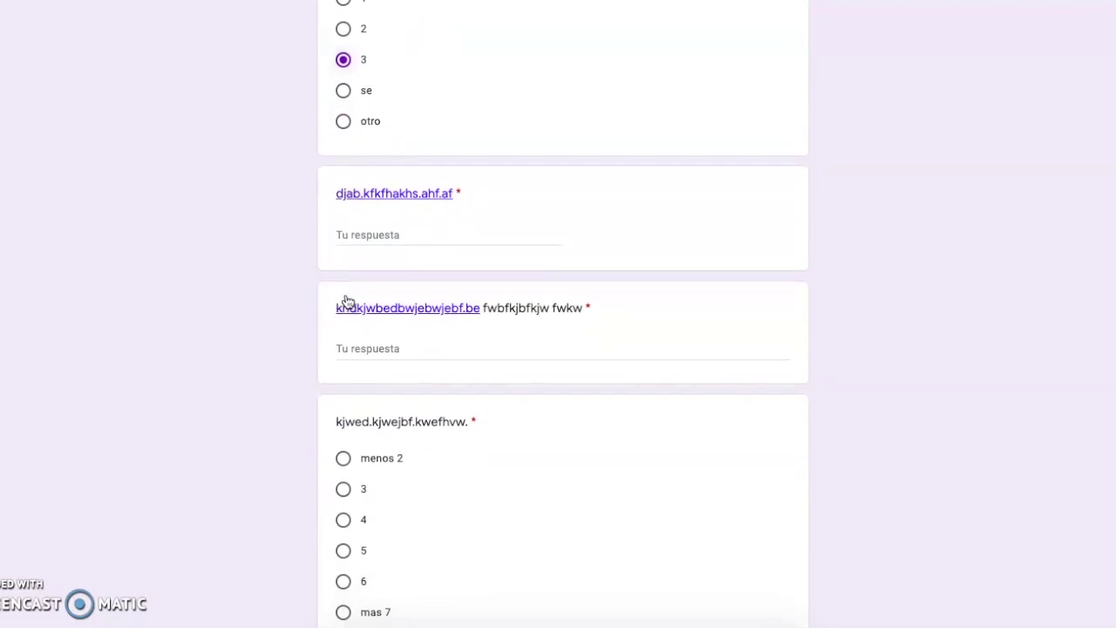
- Fill both short-answer fields, choose 4 for the last question, and submit the response
click(376, 231)
text(djbdkjasb)
click(383, 345)
text(cdskjcbjbkbkdwjk)
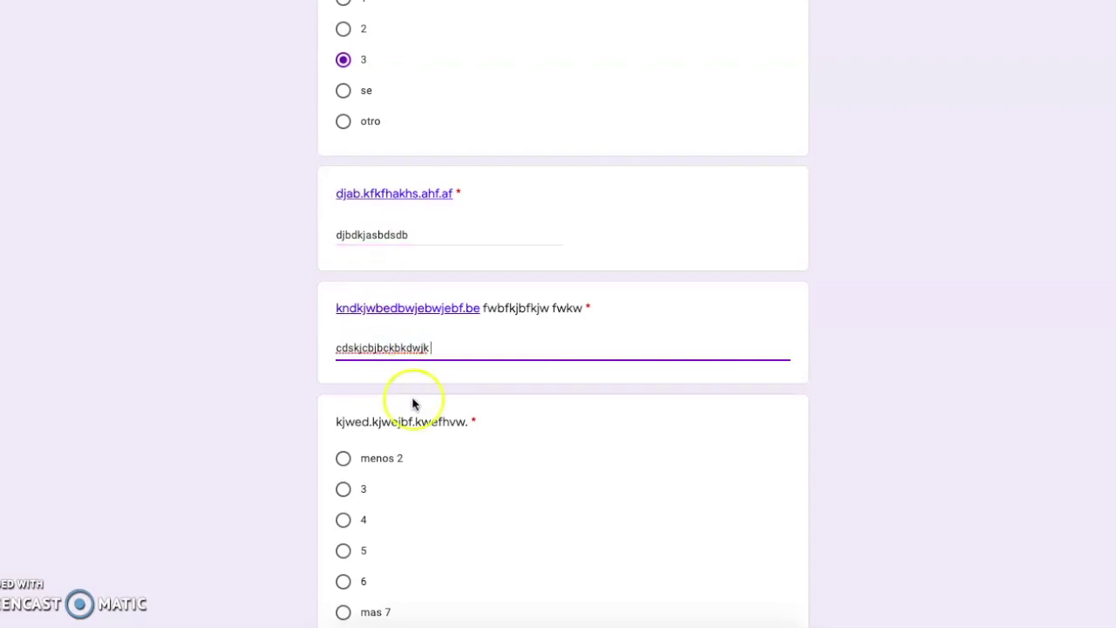
scroll(411, 401, down, 2)
click(343, 346)
click(368, 494)
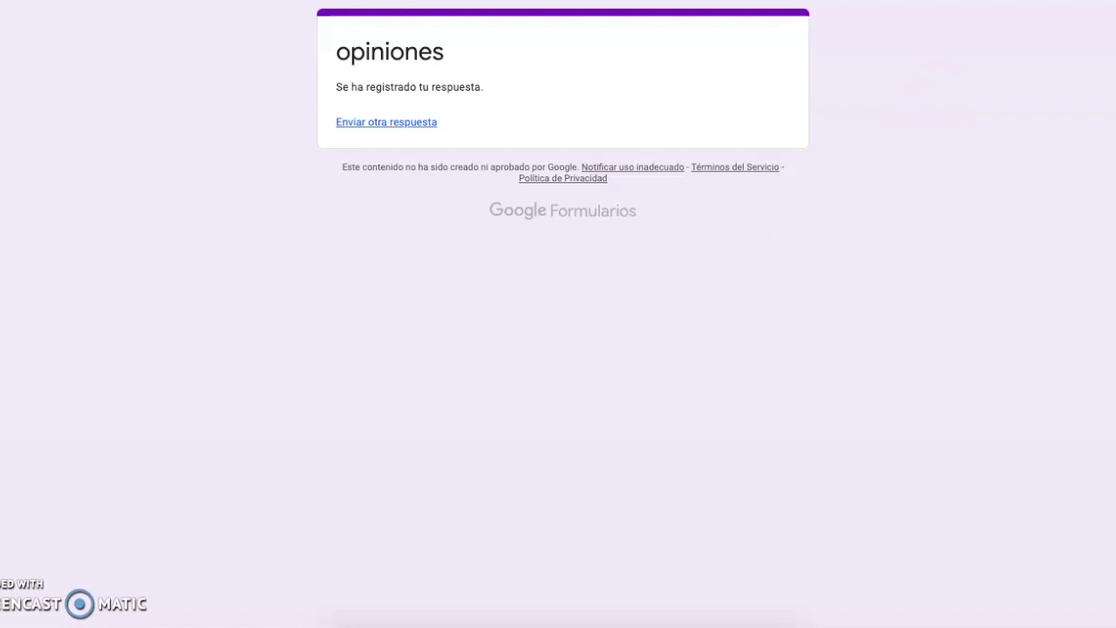
key(ctrl+Tab)
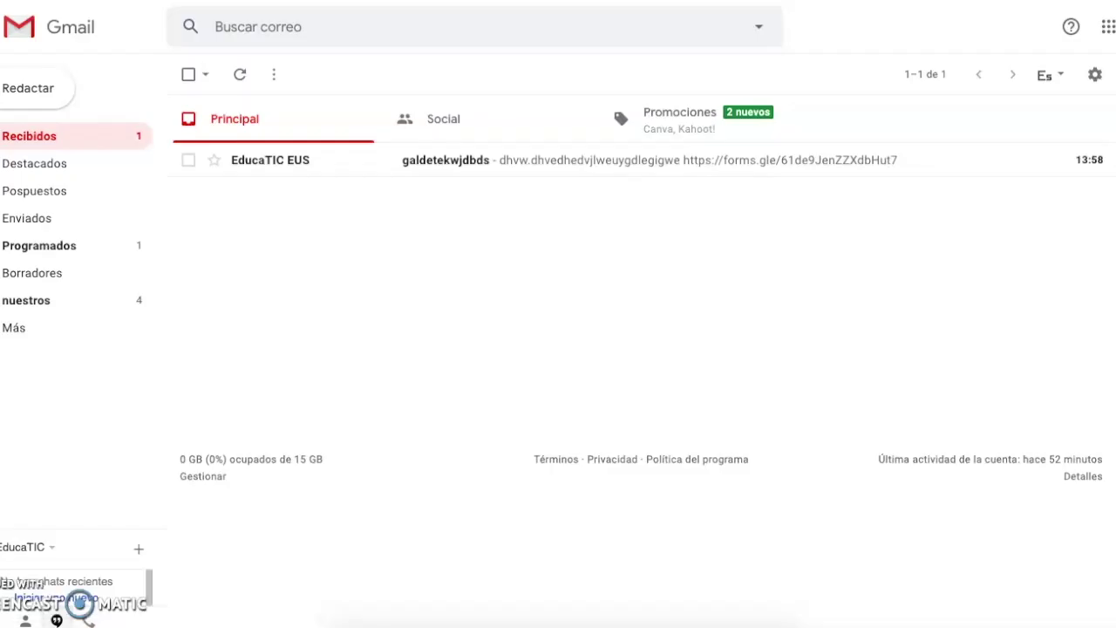
- Back in Google Drive, open the opiniones form, which now has one response
key(ctrl+Tab)
scroll(393, 296, down, 1)
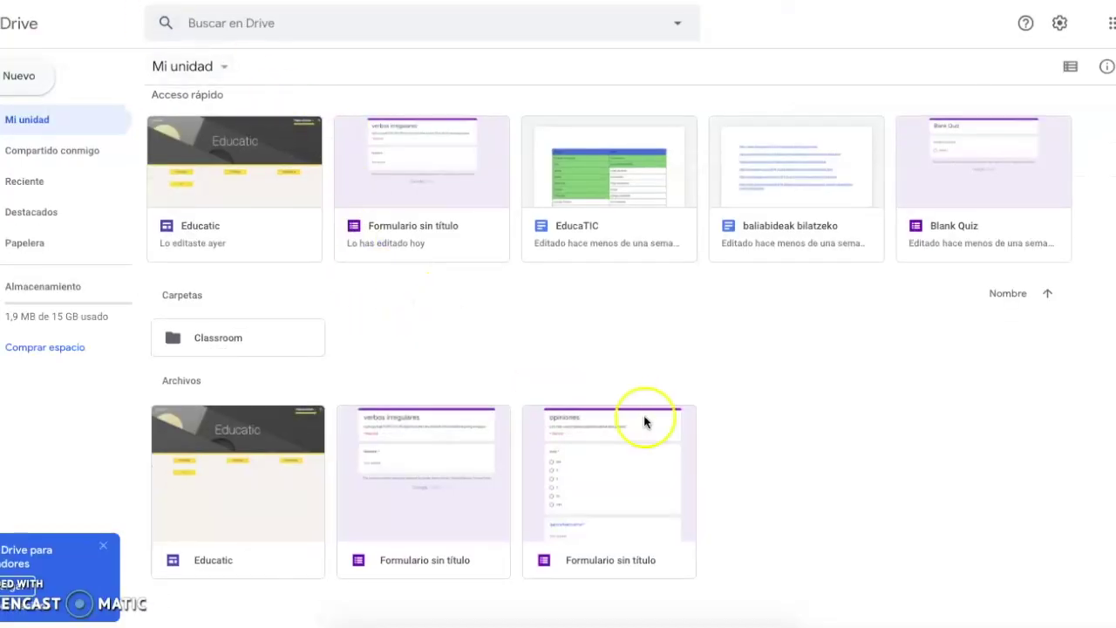
double_click(619, 473)
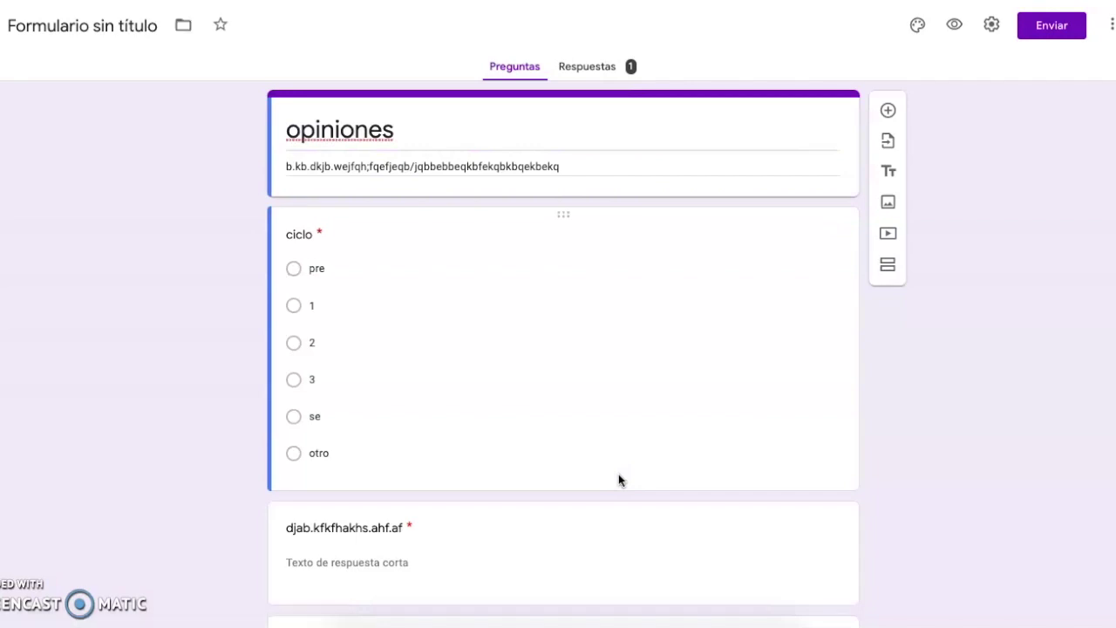
- Open the Respuestas tab and scroll through the response summary
click(603, 72)
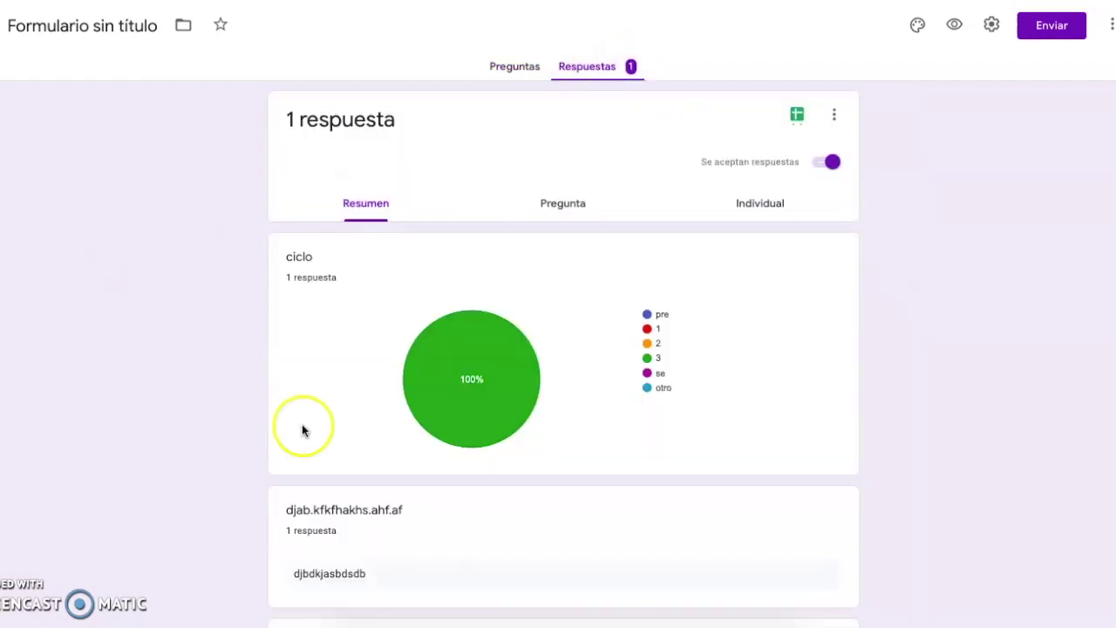
scroll(302, 430, down, 3)
scroll(564, 364, down, 3)
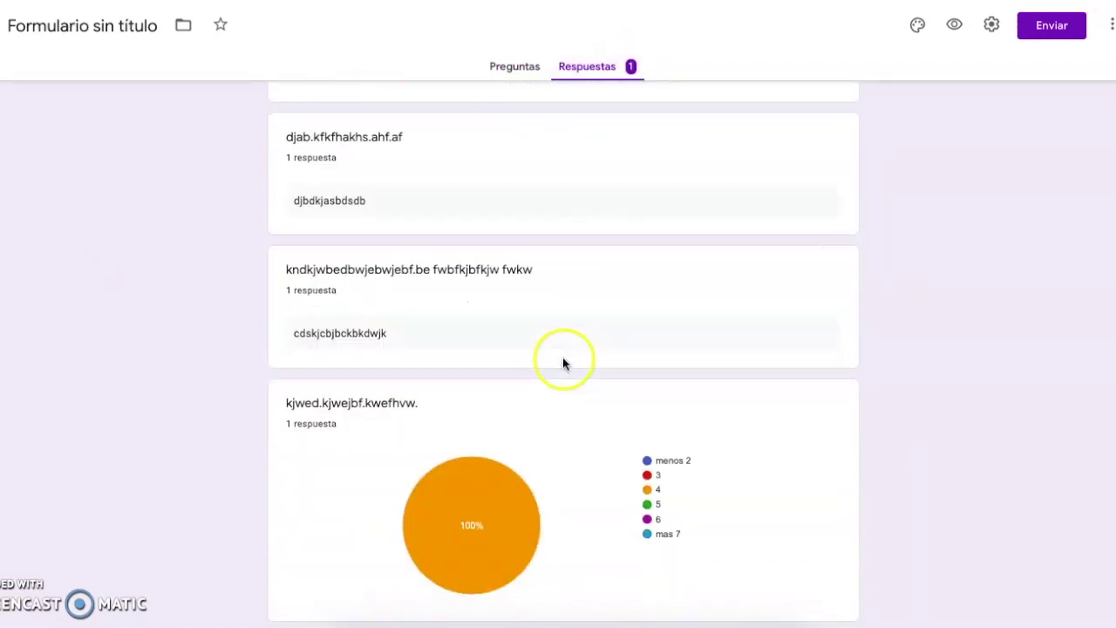
scroll(562, 498, up, 5)
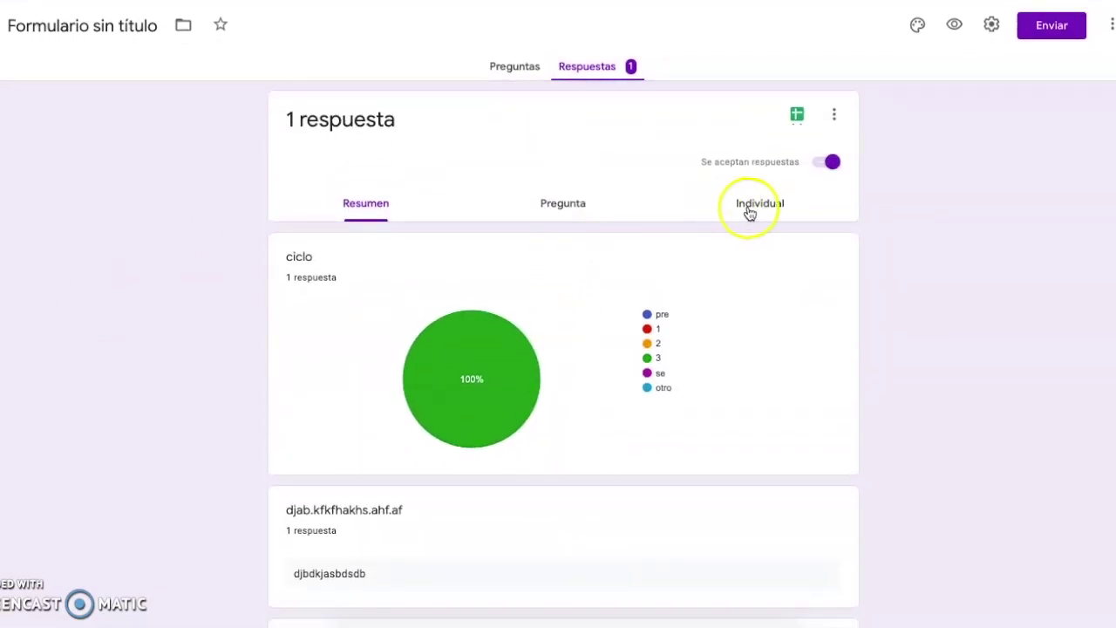
- Browse the single submitted response in the Individual view
click(748, 212)
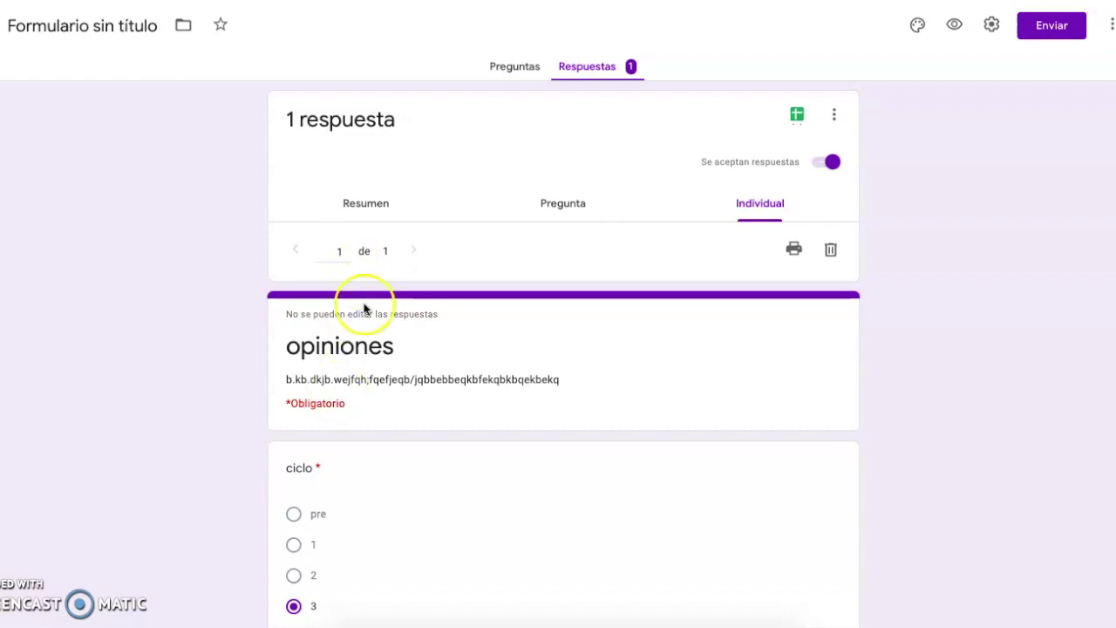
scroll(364, 311, down, 3)
scroll(364, 428, down, 2)
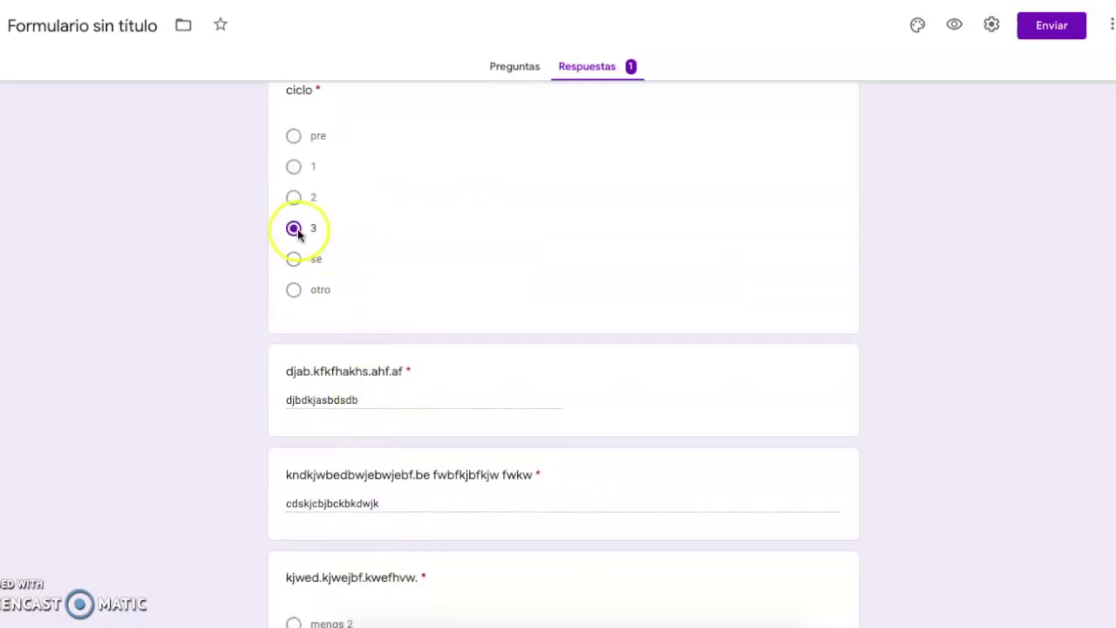
scroll(301, 229, down, 3)
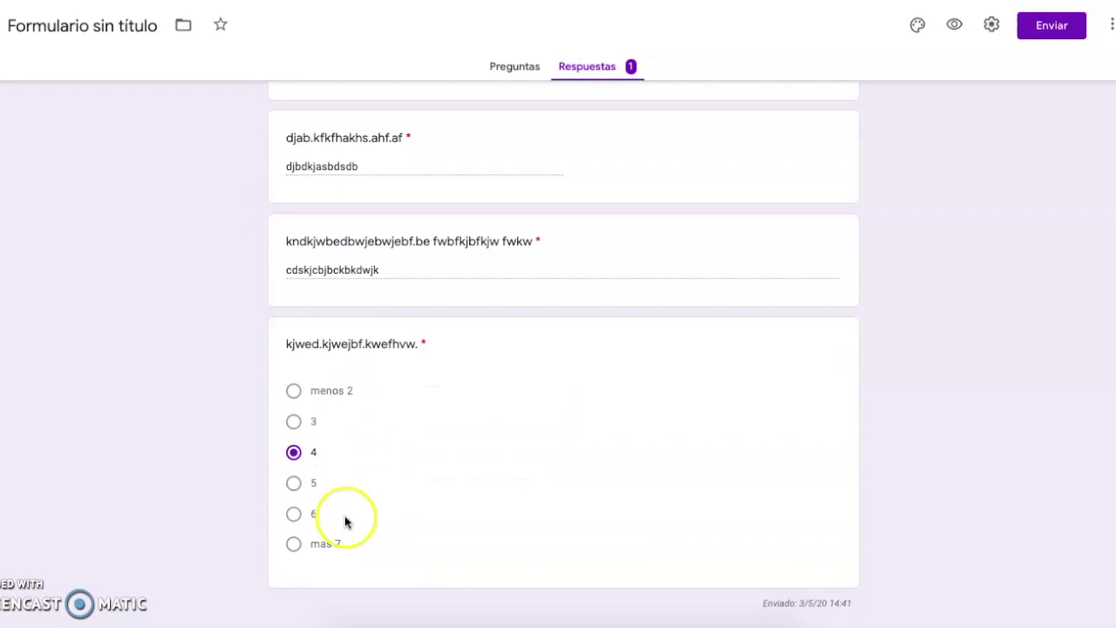
scroll(335, 202, up, 2)
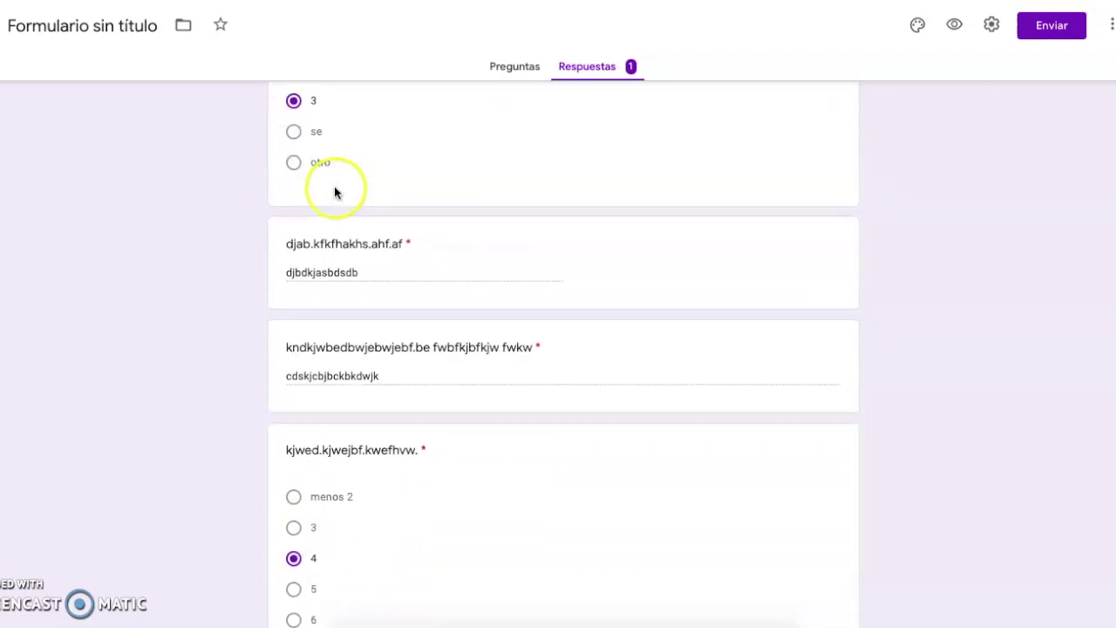
scroll(337, 261, down, 1)
scroll(337, 327, down, 1)
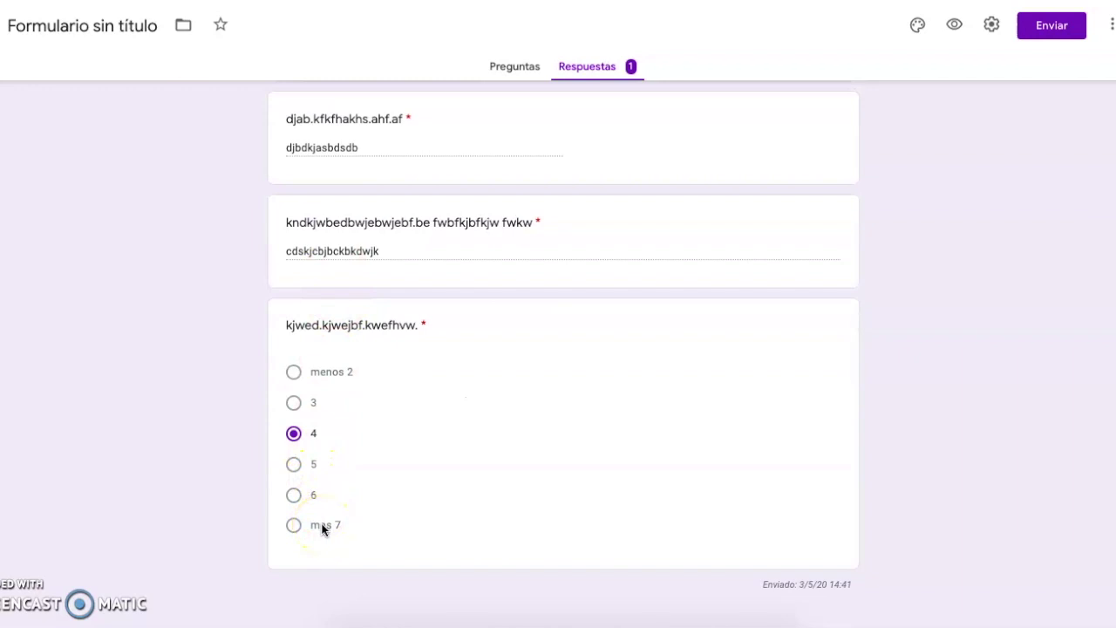
scroll(422, 323, up, 8)
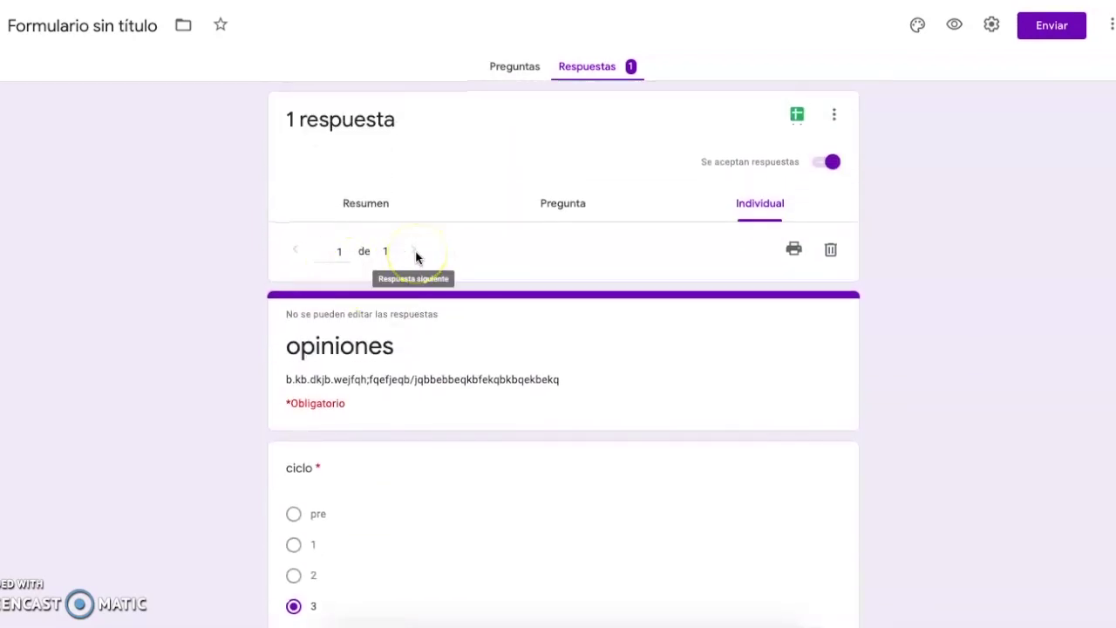
- Return to the Resumen charts showing ciclo 100% at 3 and the last question at 4
click(367, 202)
scroll(419, 375, down, 1)
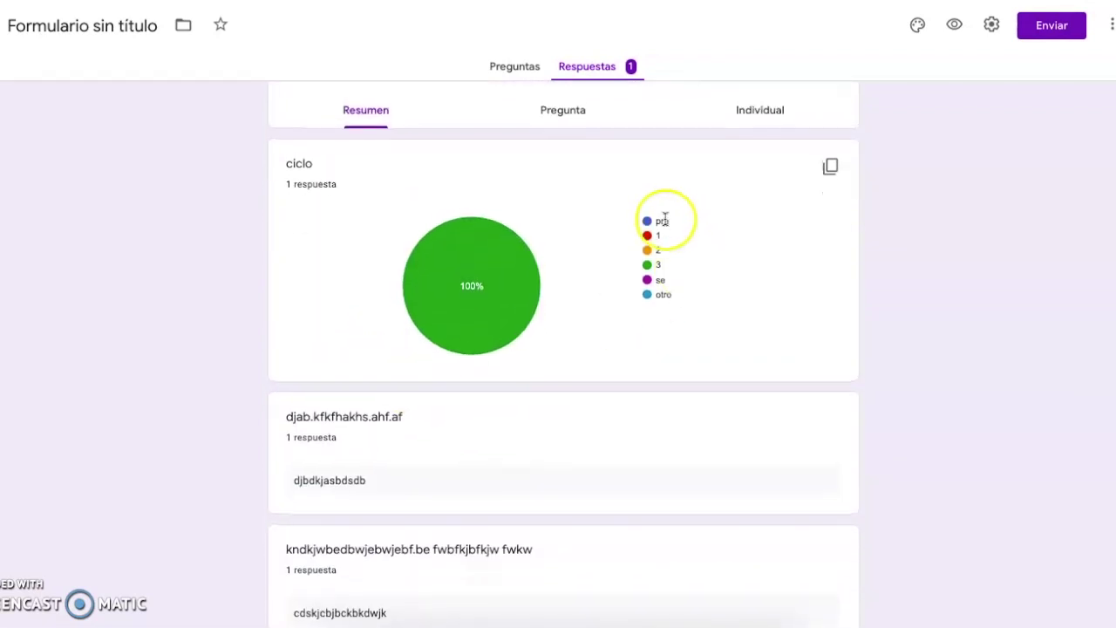
scroll(543, 331, down, 4)
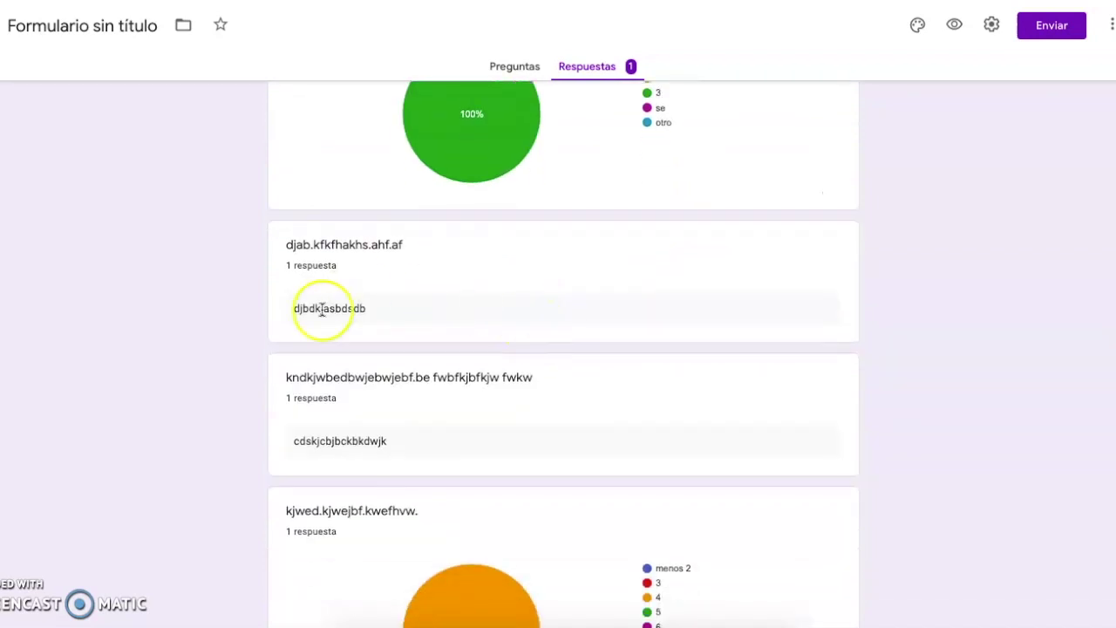
mouse_move(687, 392)
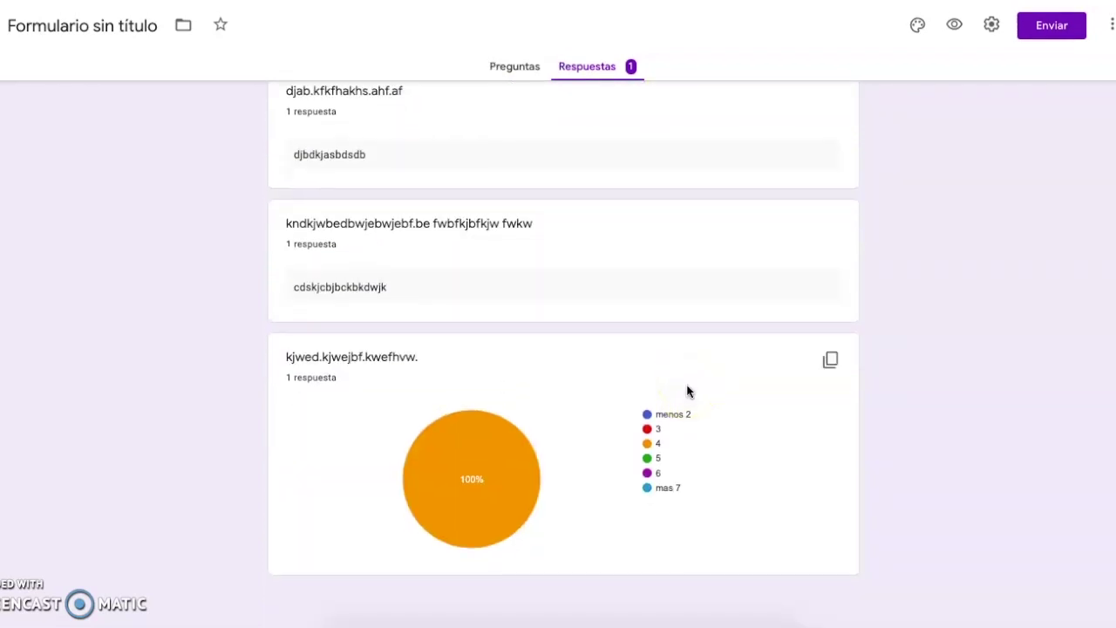
scroll(585, 267, up, 5)
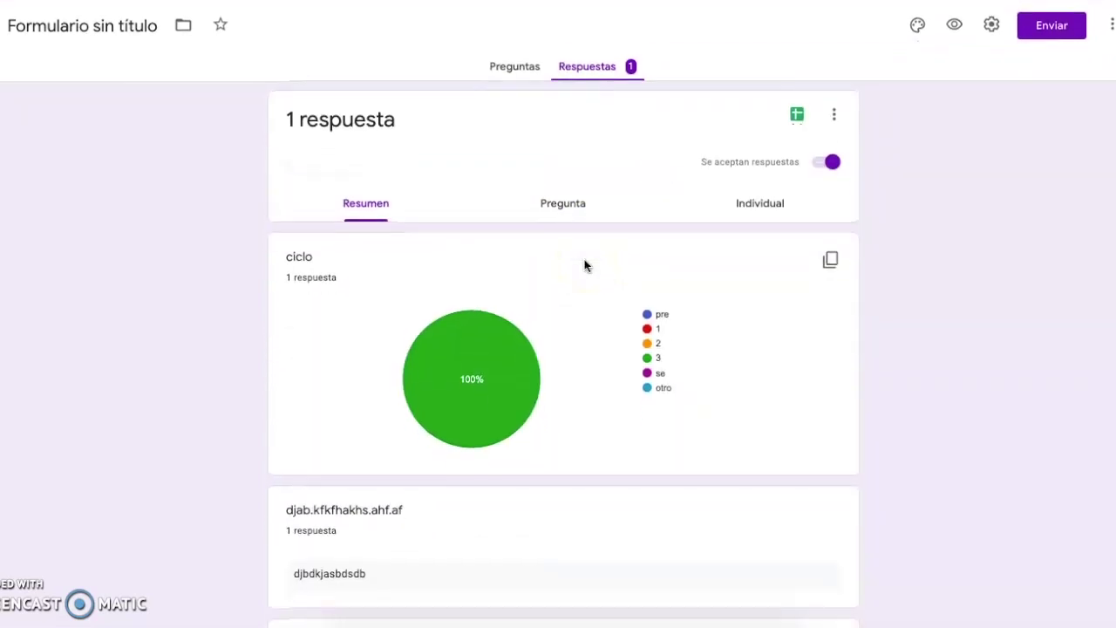